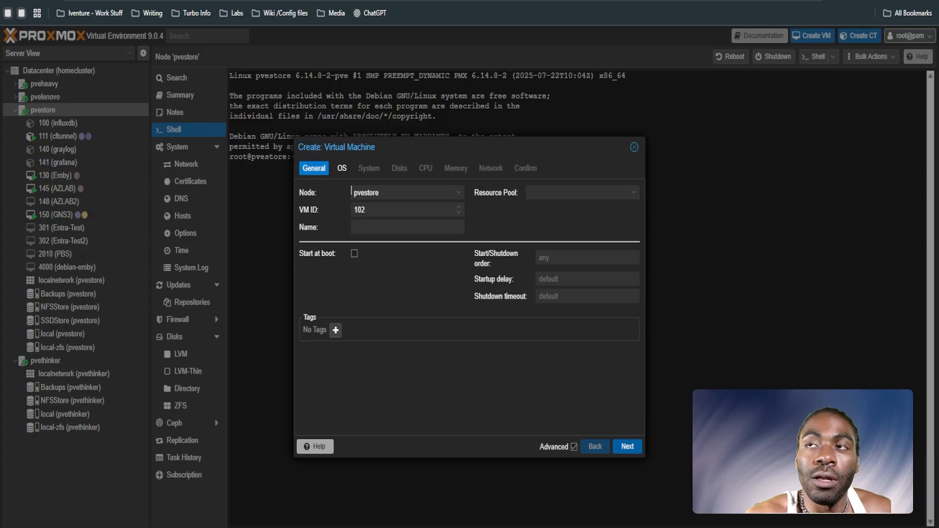
Step: Set the new virtual machine's ID to 3999 and its name to GNS-EX
{"action": "left_click_drag", "start_coordinate": [397, 206], "coordinate": [332, 217]}
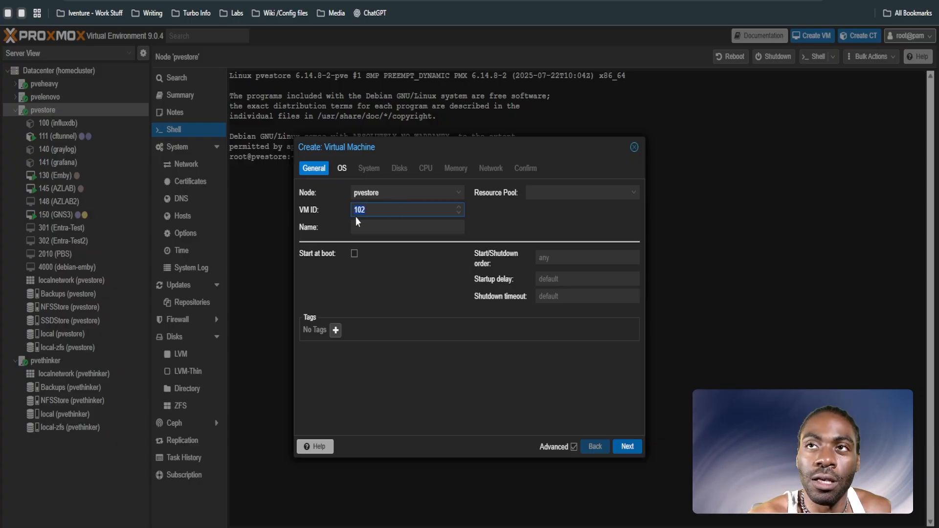
{"action": "type", "text": "4000"}
{"action": "left_click", "coordinate": [459, 212]}
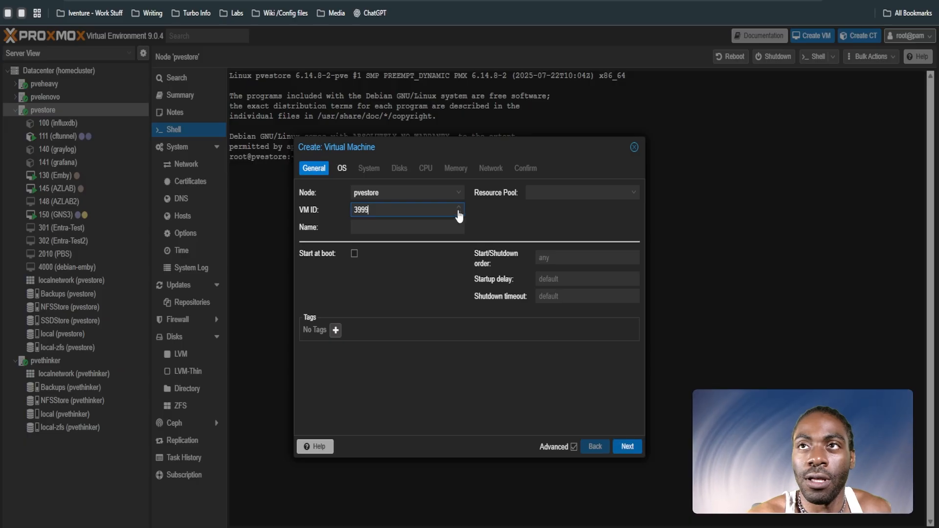
{"action": "left_click", "coordinate": [410, 227]}
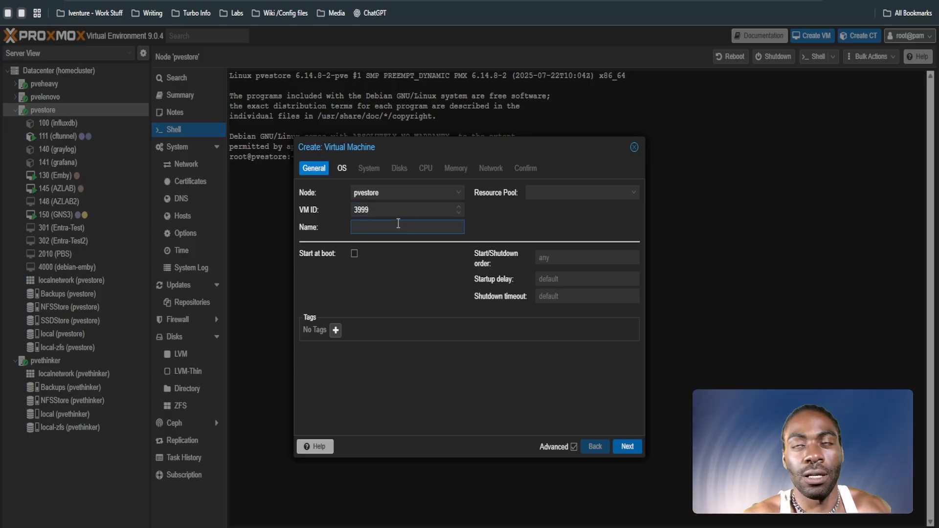
{"action": "type", "text": "GNS-"}
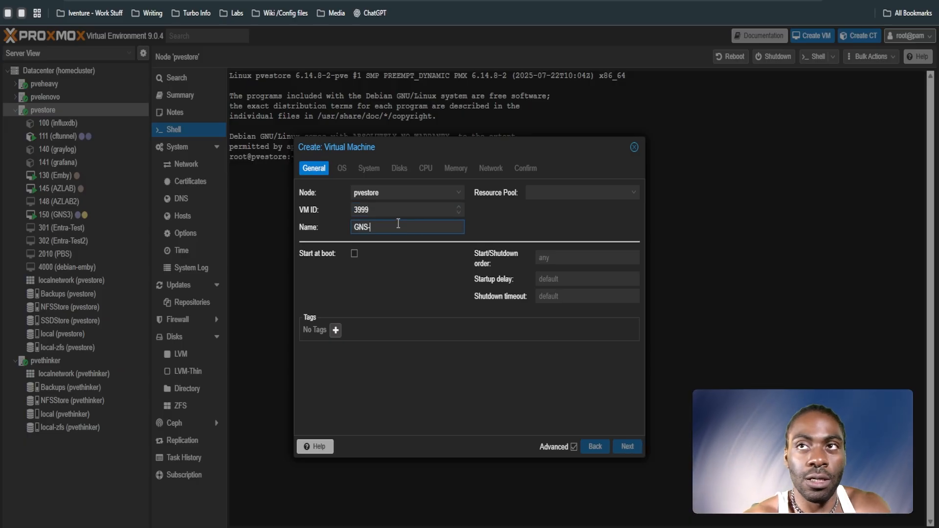
{"action": "type", "text": "EX"}
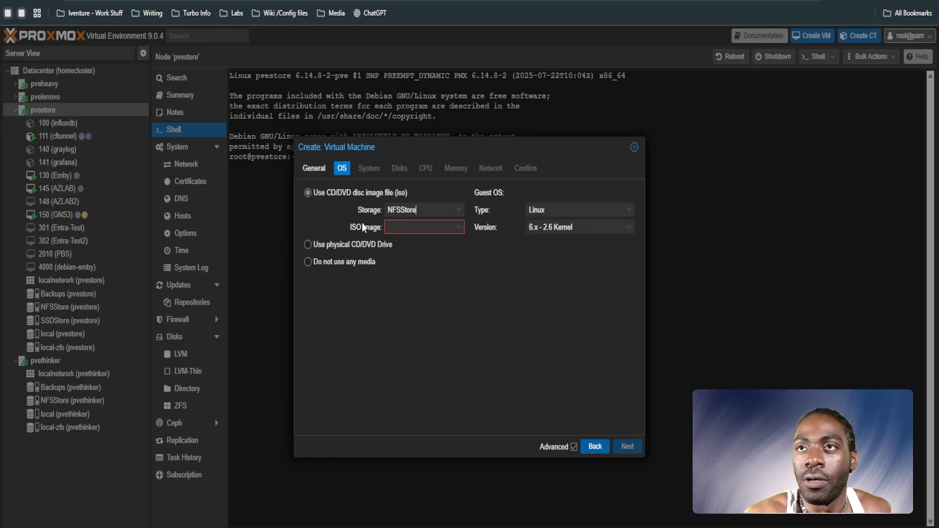
Step: Use ubuntu-24.04.2-desktop-amd64.iso from NFSStore as the installation image and enable the Qemu agent
{"action": "left_click", "coordinate": [403, 225]}
{"action": "left_click", "coordinate": [417, 212]}
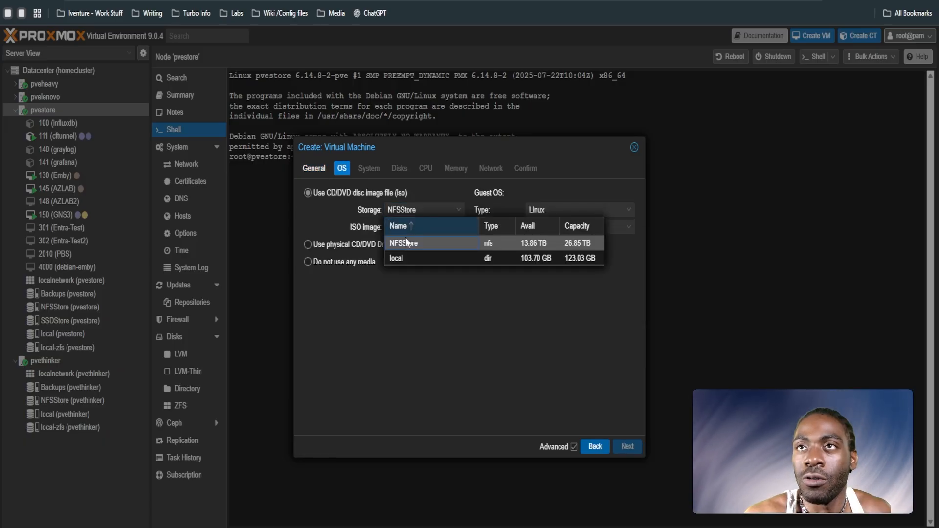
{"action": "left_click", "coordinate": [408, 243]}
{"action": "left_click", "coordinate": [407, 228]}
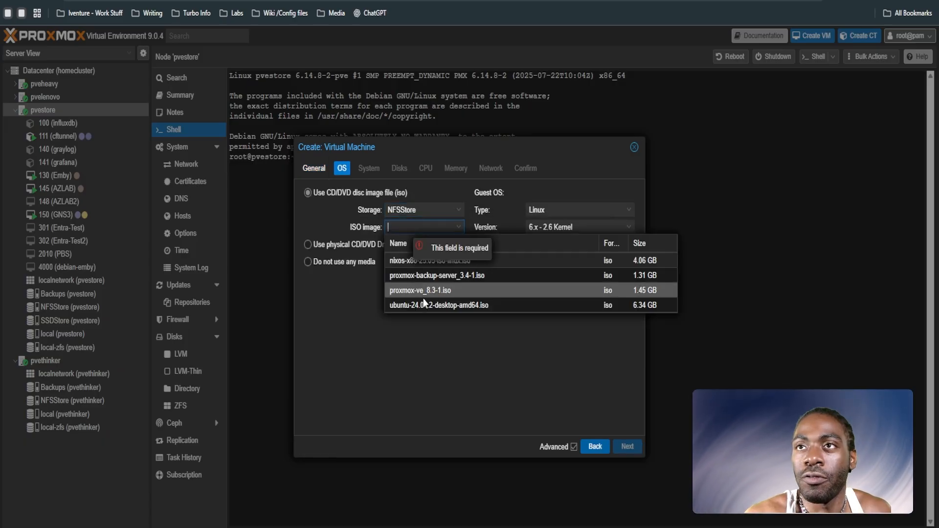
{"action": "left_click", "coordinate": [351, 246]}
{"action": "left_click", "coordinate": [434, 306]}
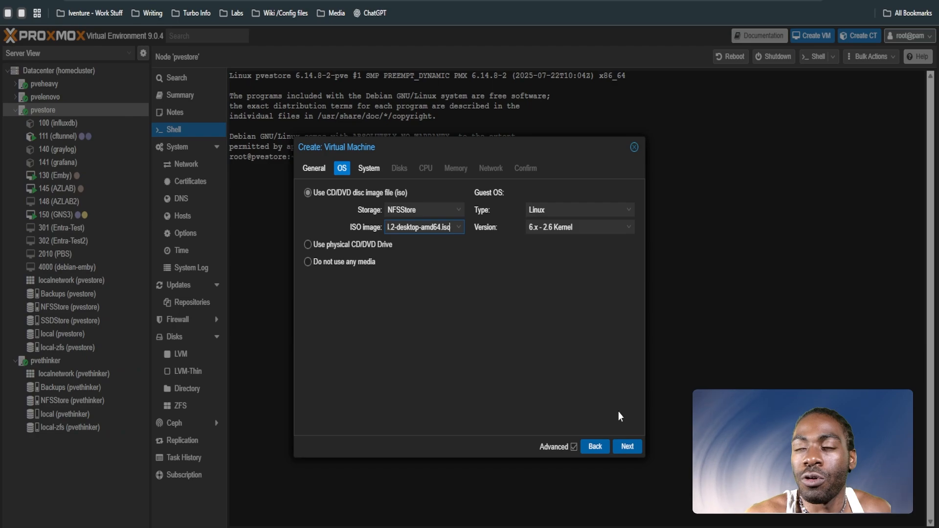
{"action": "left_click", "coordinate": [627, 446]}
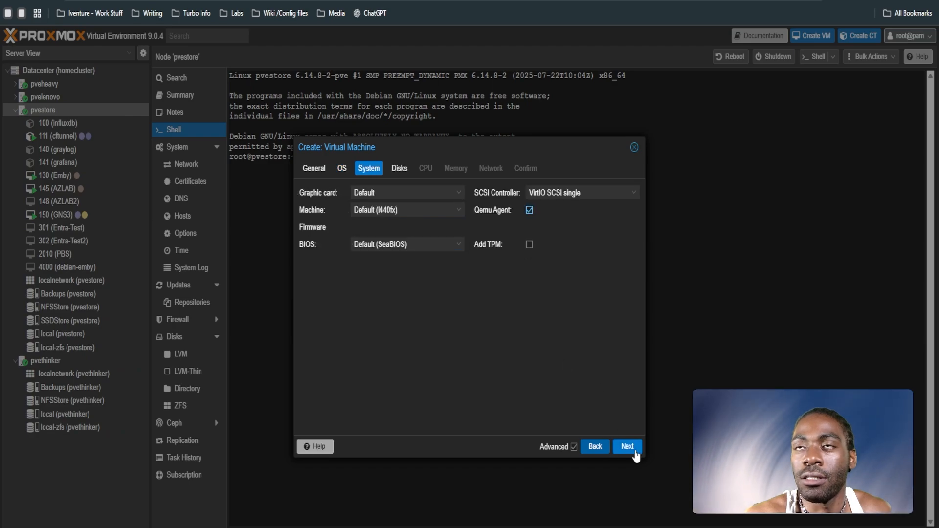
{"action": "left_click", "coordinate": [627, 446]}
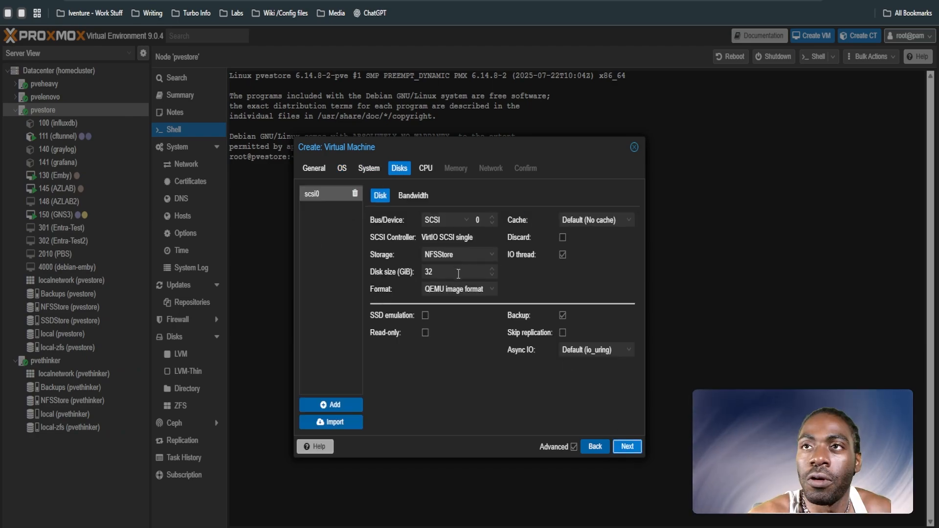
Step: Configure the scsi0 disk as 128 GiB on SSDStore with SSD emulation enabled and IO thread kept on
{"action": "double_click", "coordinate": [459, 272]}
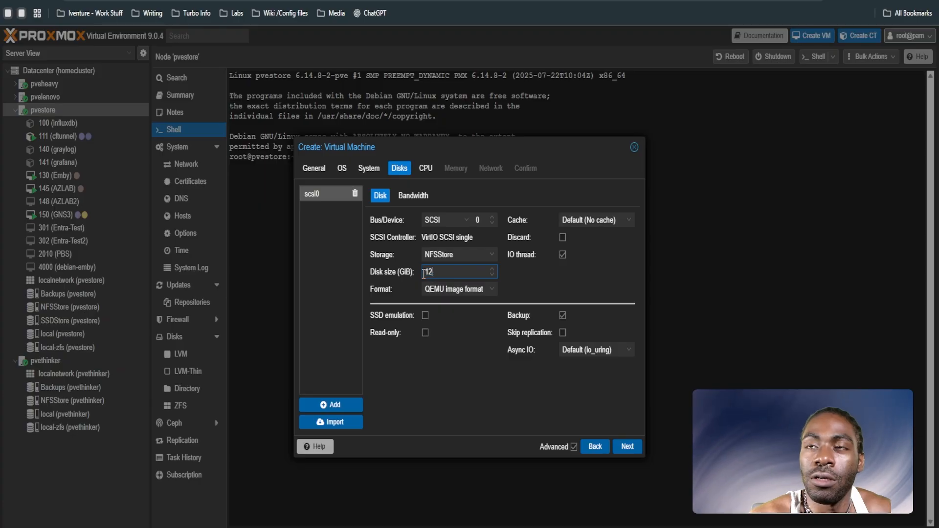
{"action": "type", "text": "128"}
{"action": "left_click", "coordinate": [491, 254]}
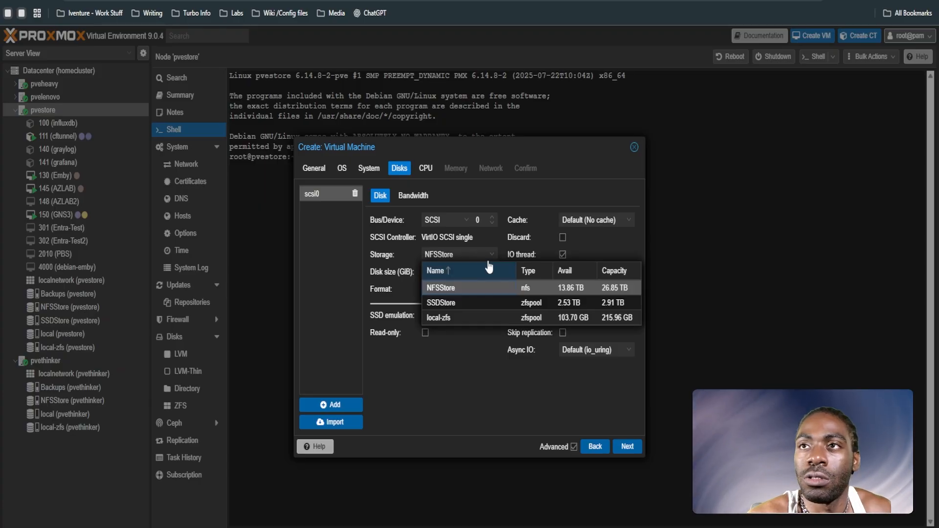
{"action": "left_click", "coordinate": [474, 303]}
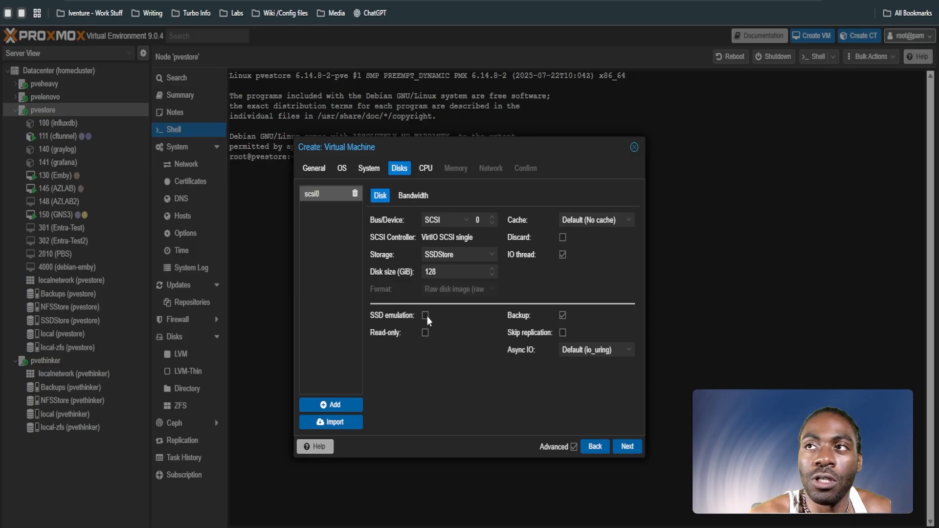
{"action": "left_click", "coordinate": [425, 315]}
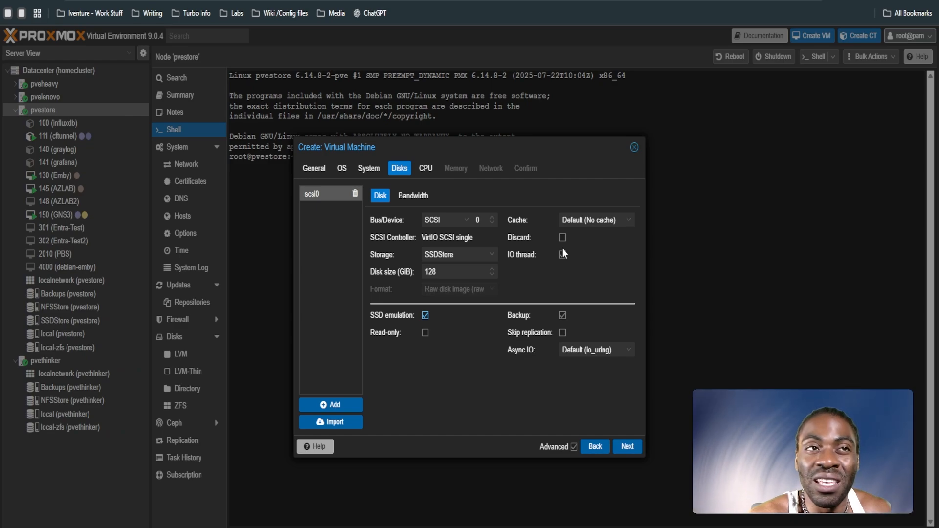
{"action": "left_click", "coordinate": [563, 254]}
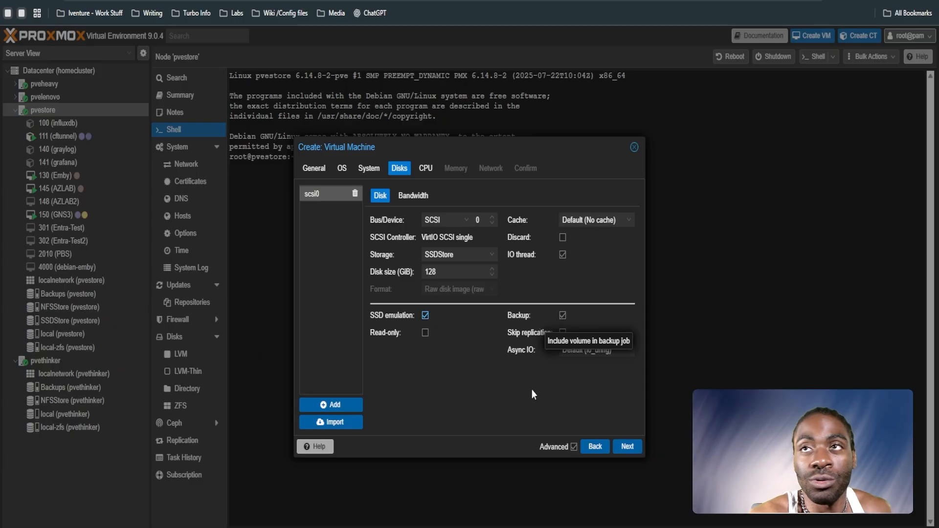
Step: Set the cache mode of the scsi0 disk to Write through and accept the disk settings
{"action": "left_click", "coordinate": [626, 447]}
{"action": "left_click", "coordinate": [595, 446]}
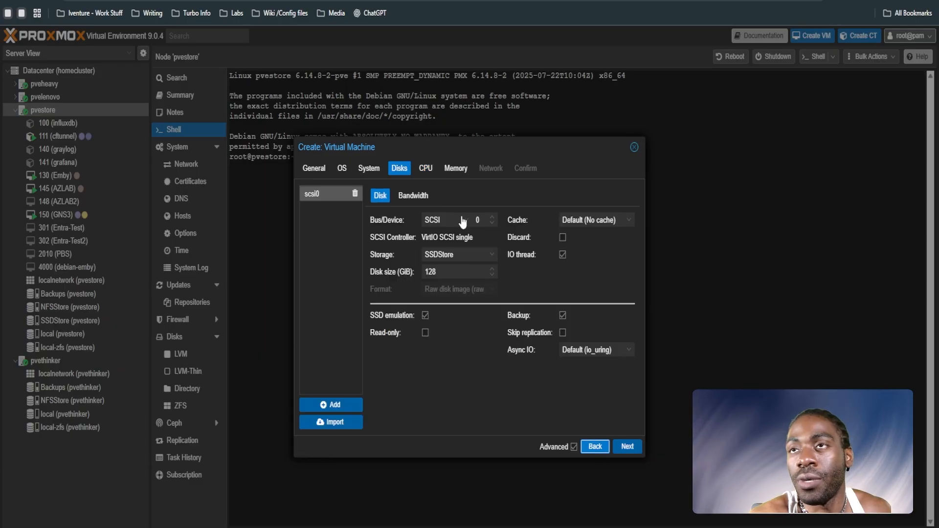
{"action": "left_click", "coordinate": [589, 220]}
{"action": "left_click", "coordinate": [585, 264]}
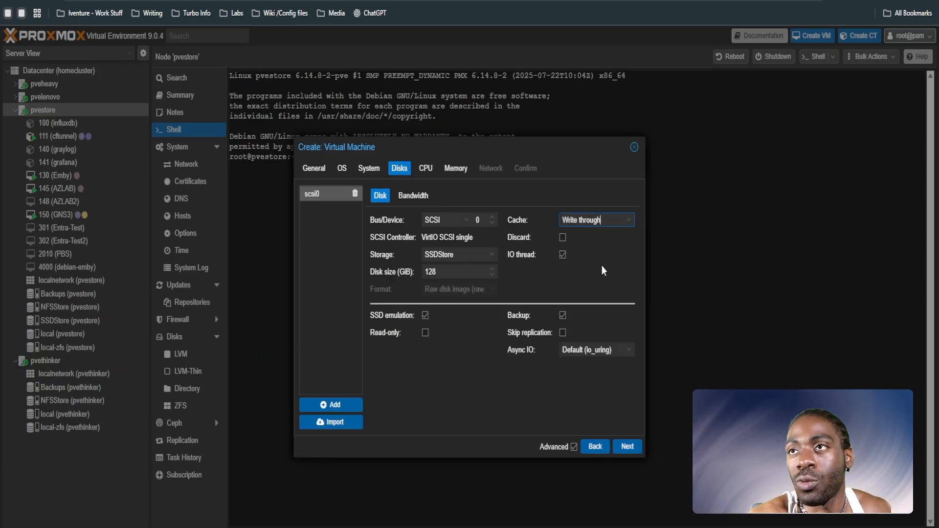
{"action": "left_click", "coordinate": [627, 447]}
Step: Give the virtual machine 12 CPU cores and set the CPU type to host
{"action": "key", "text": "Tab"}
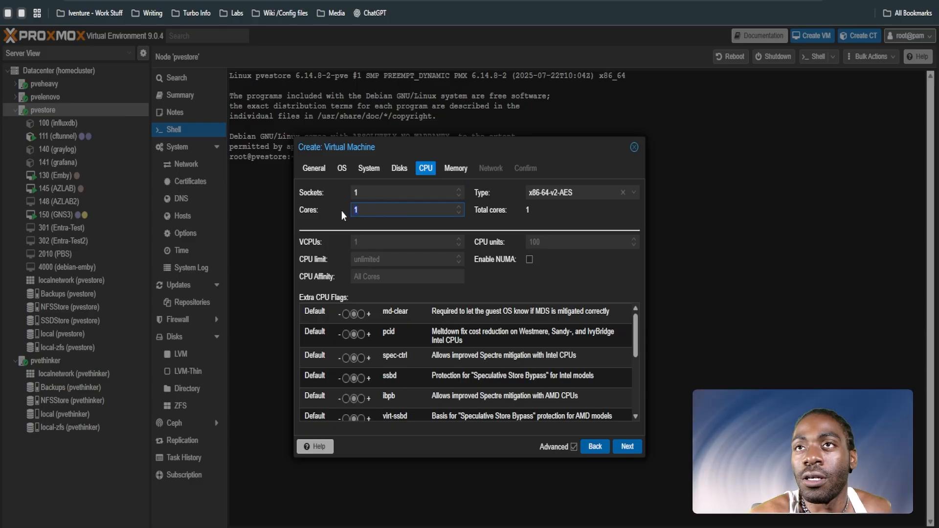
{"action": "type", "text": "12"}
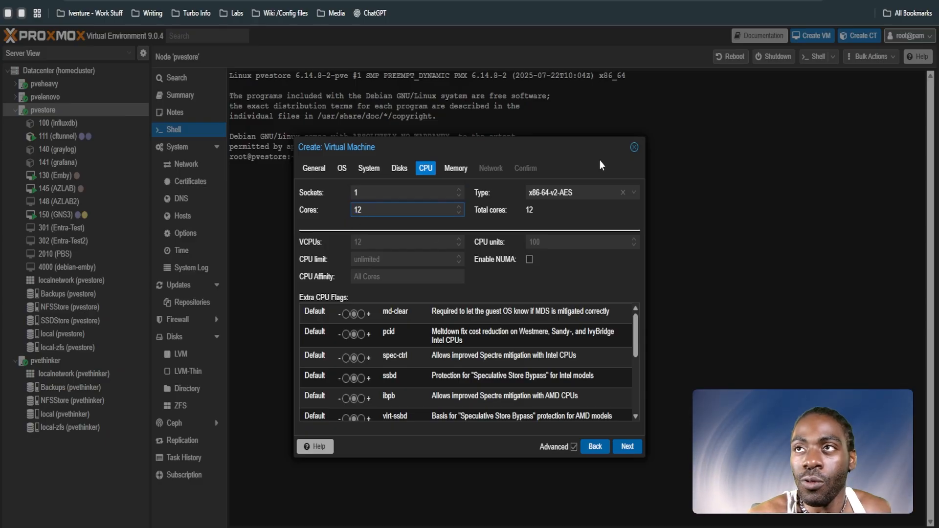
{"action": "left_click", "coordinate": [617, 194]}
{"action": "type", "text": "ho"}
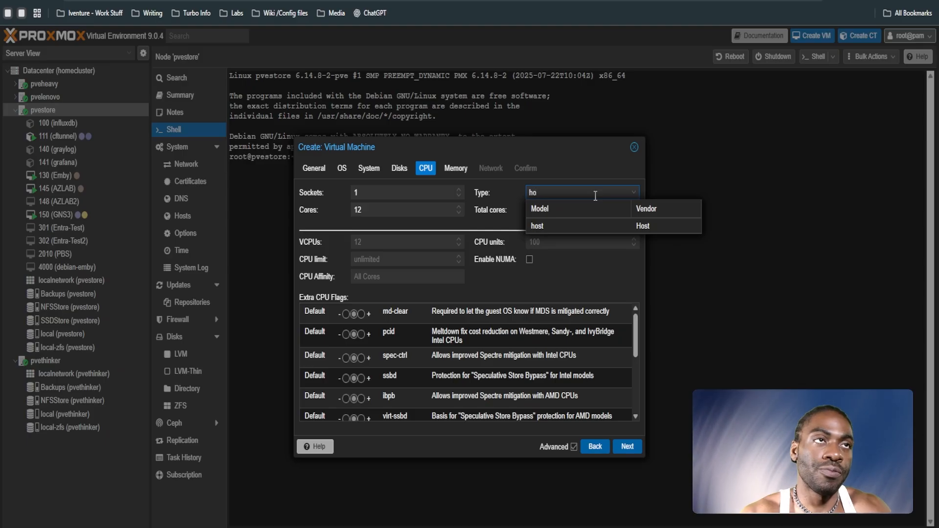
{"action": "left_click", "coordinate": [607, 231]}
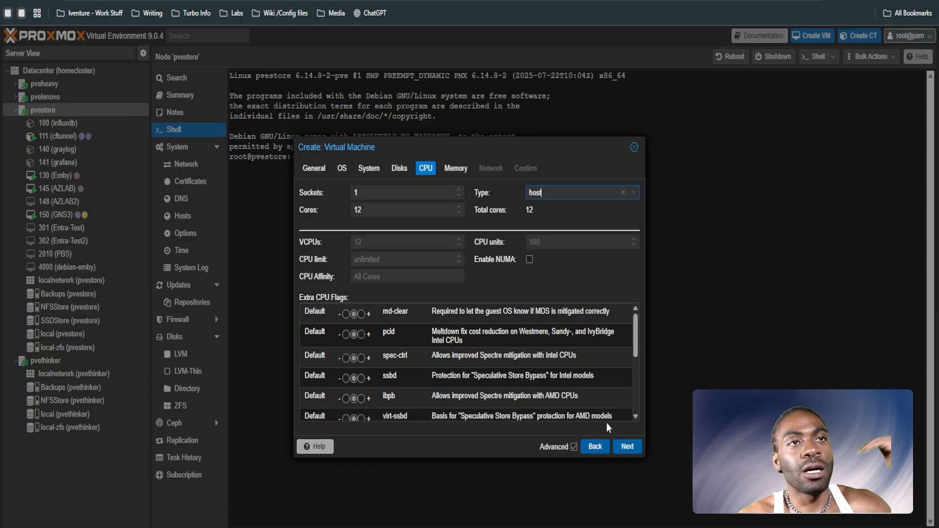
Step: Set the virtual machine's memory to 16384 MiB
{"action": "left_click", "coordinate": [627, 447]}
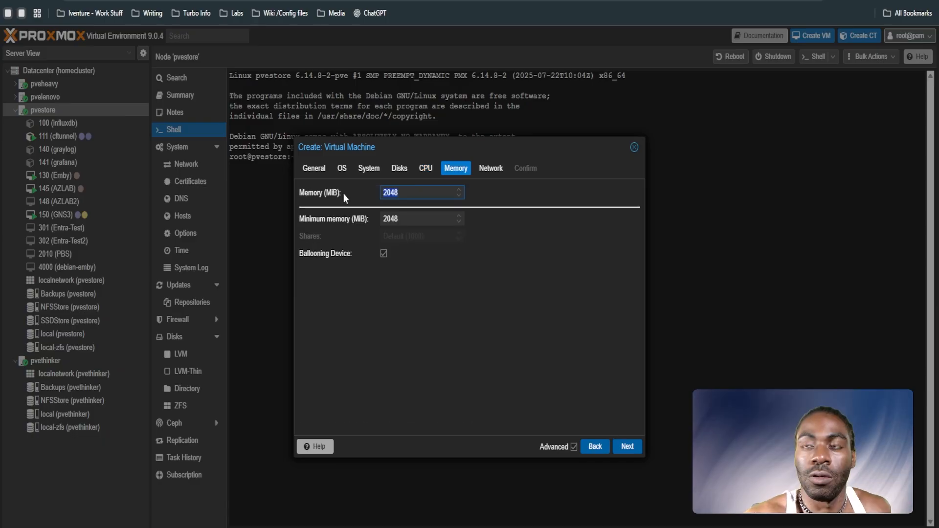
{"action": "type", "text": "16384"}
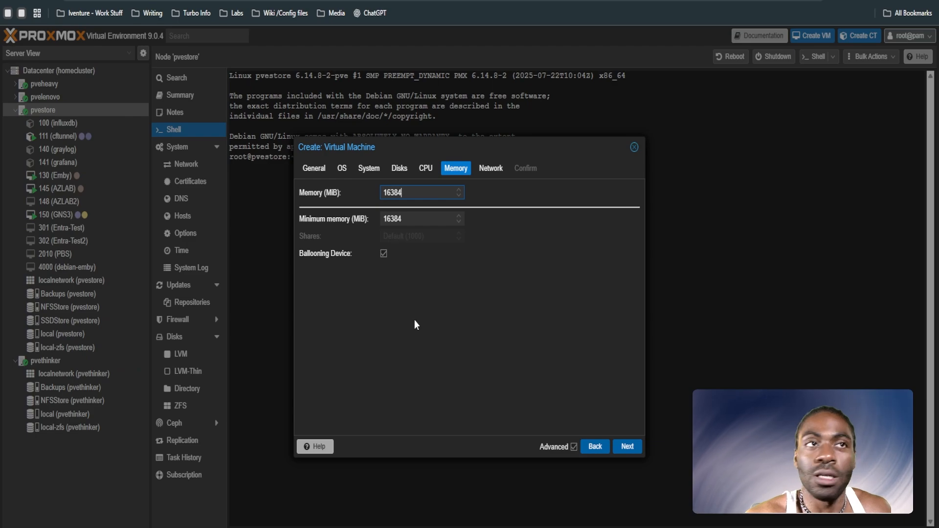
{"action": "left_click", "coordinate": [625, 446]}
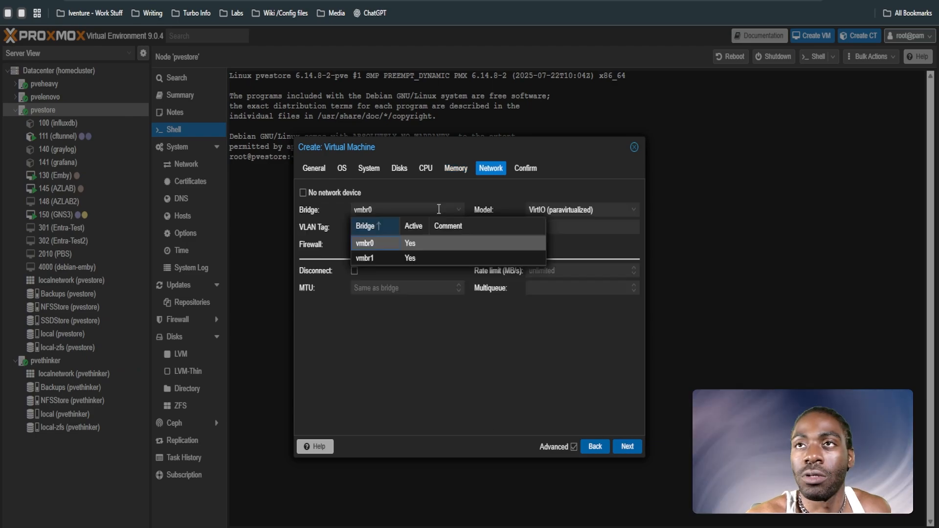
Step: Connect the network device to bridge vmbr0 and finish creating the virtual machine
{"action": "left_click", "coordinate": [450, 244]}
{"action": "left_click", "coordinate": [627, 446]}
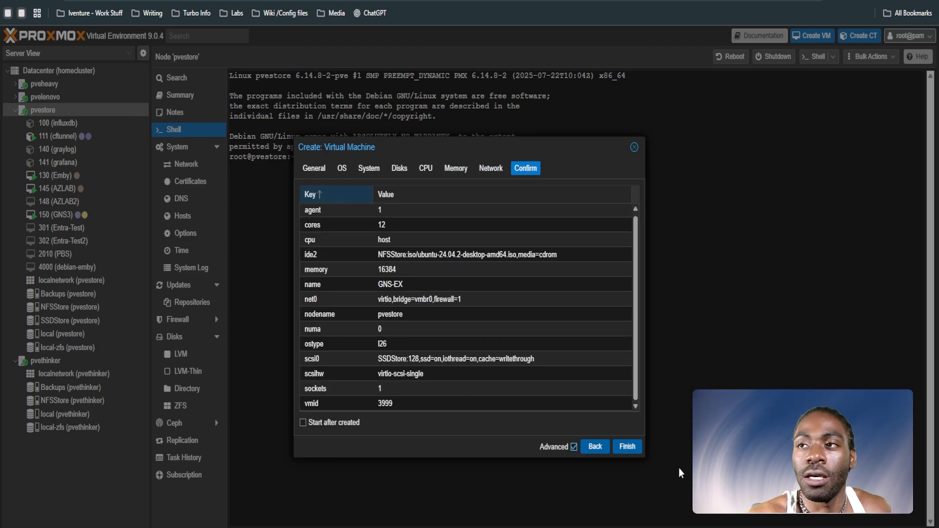
{"action": "left_click", "coordinate": [627, 446]}
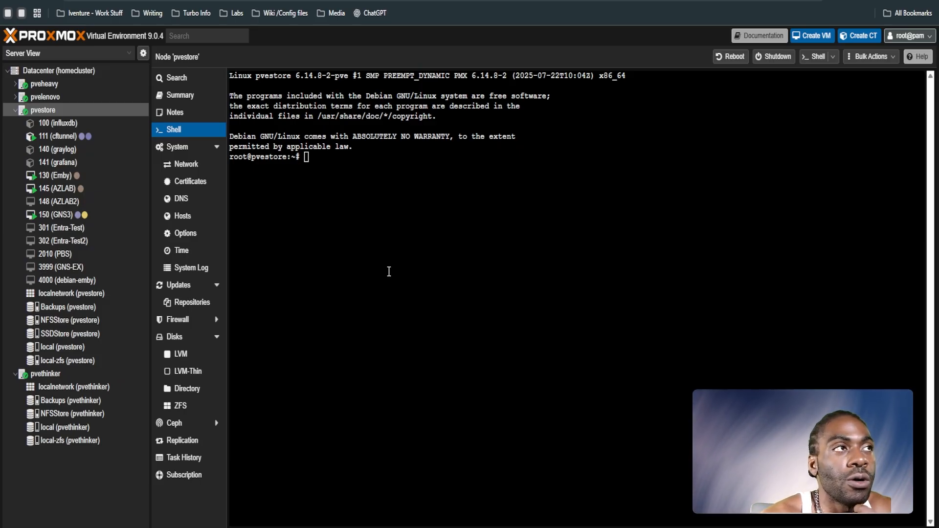
Step: Open the console of virtual machine 3999 (GNS-EX) and start it into the Ubuntu installer
{"action": "left_click", "coordinate": [100, 266]}
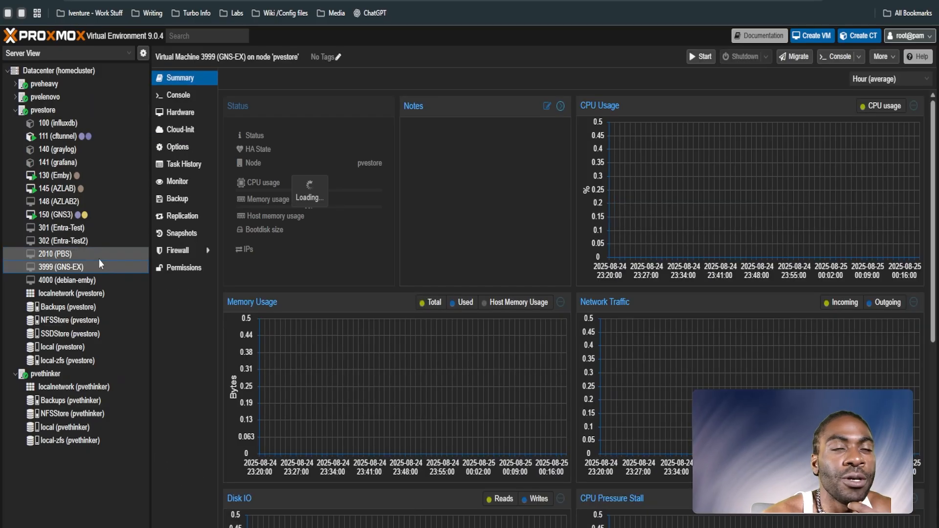
{"action": "left_click", "coordinate": [178, 95]}
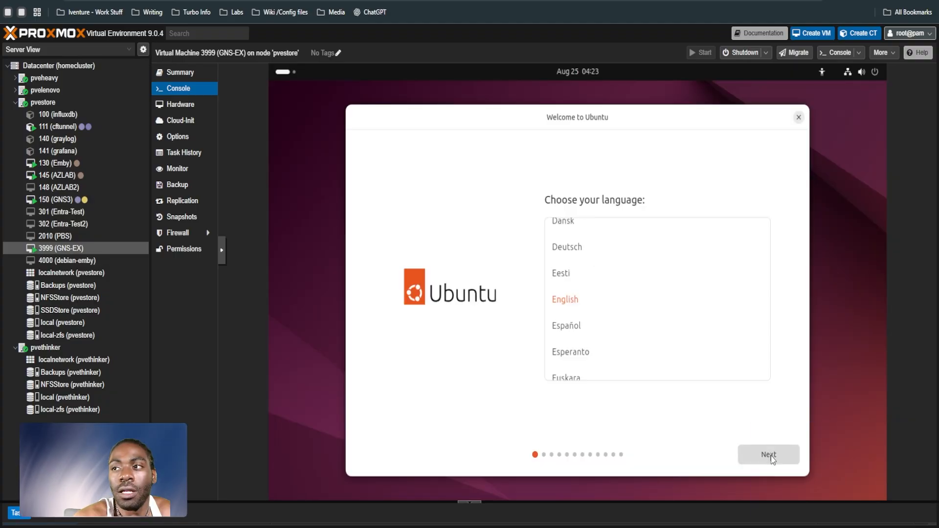
Step: Accept English, the default accessibility settings, the English (US) keyboard layout and the wired connection in the Ubuntu installer
{"action": "left_click", "coordinate": [769, 455]}
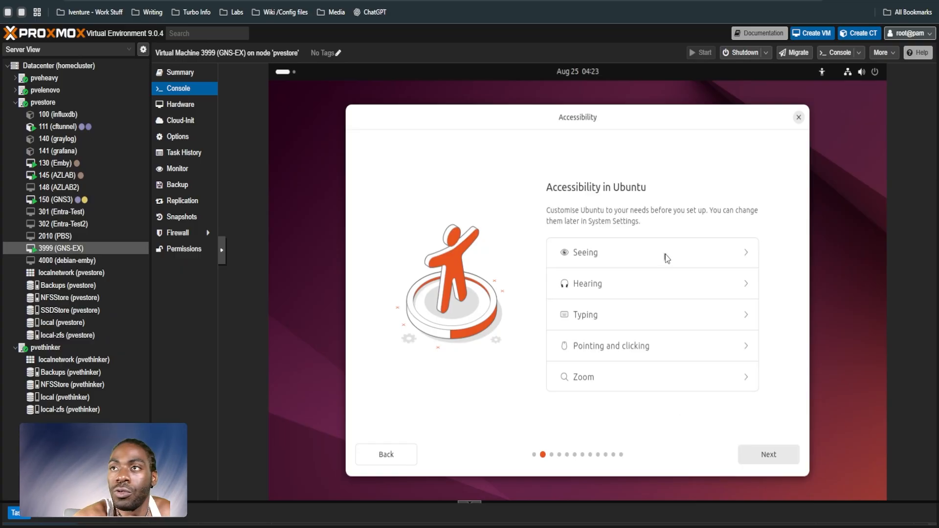
{"action": "left_click", "coordinate": [768, 454]}
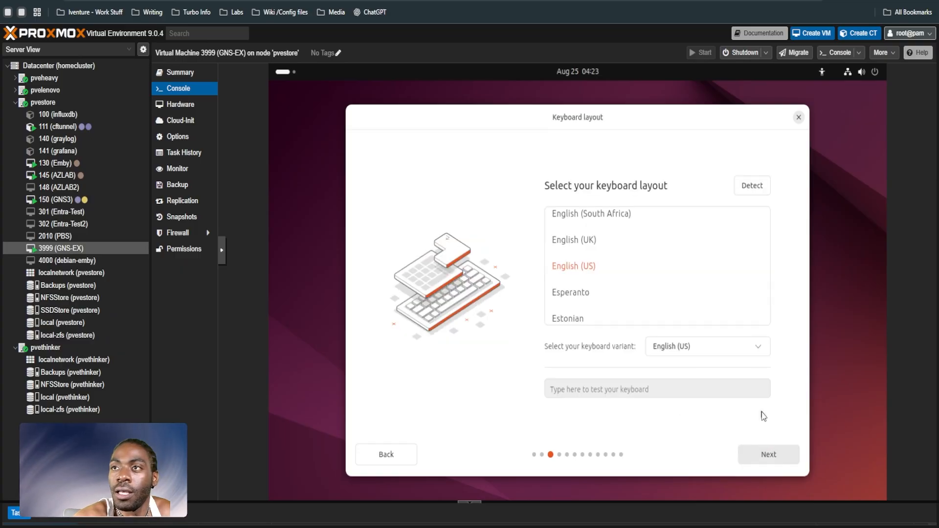
{"action": "left_click", "coordinate": [771, 457]}
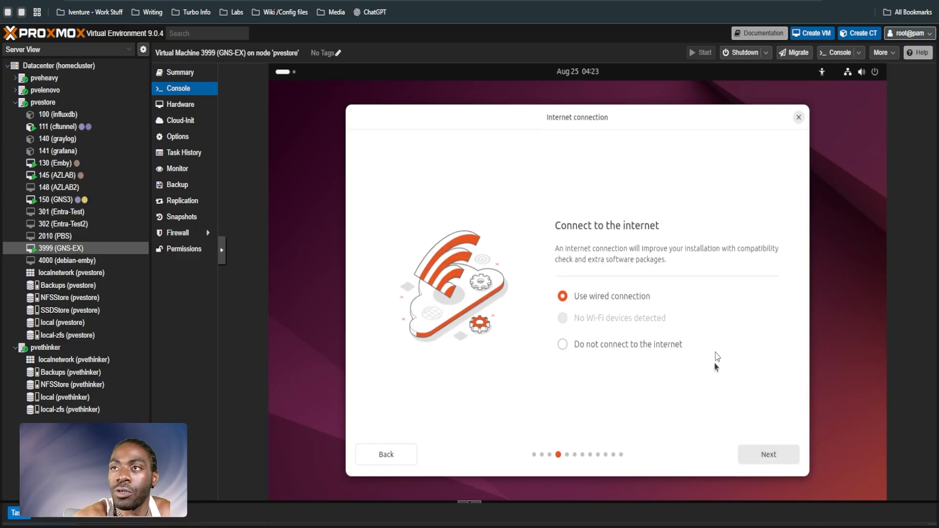
{"action": "left_click", "coordinate": [768, 455]}
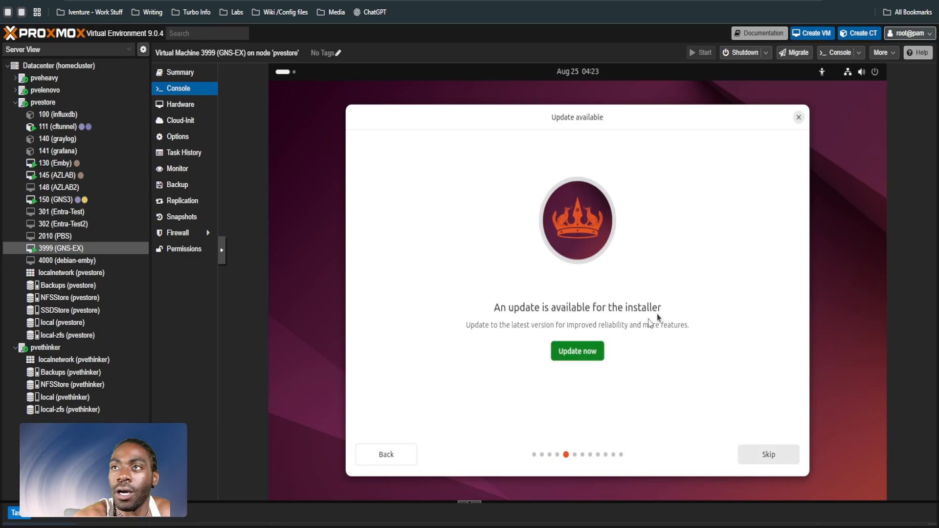
Step: Skip the installer update and choose Install Ubuntu with an interactive installation
{"action": "left_click", "coordinate": [750, 456]}
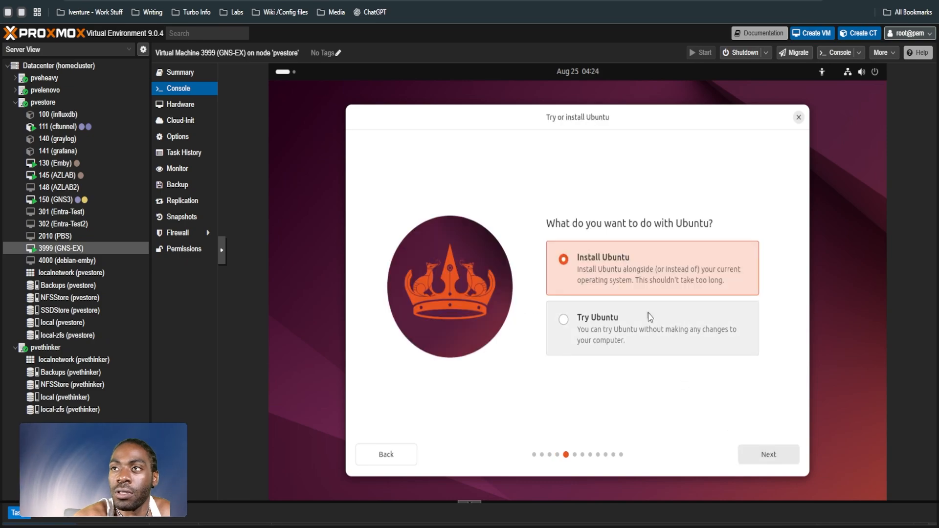
{"action": "left_click", "coordinate": [769, 456]}
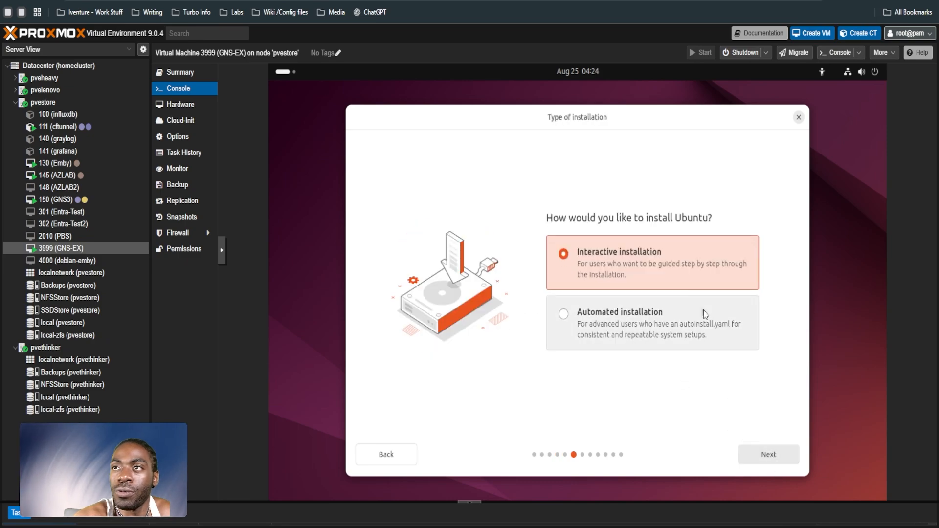
{"action": "key", "text": "Return"}
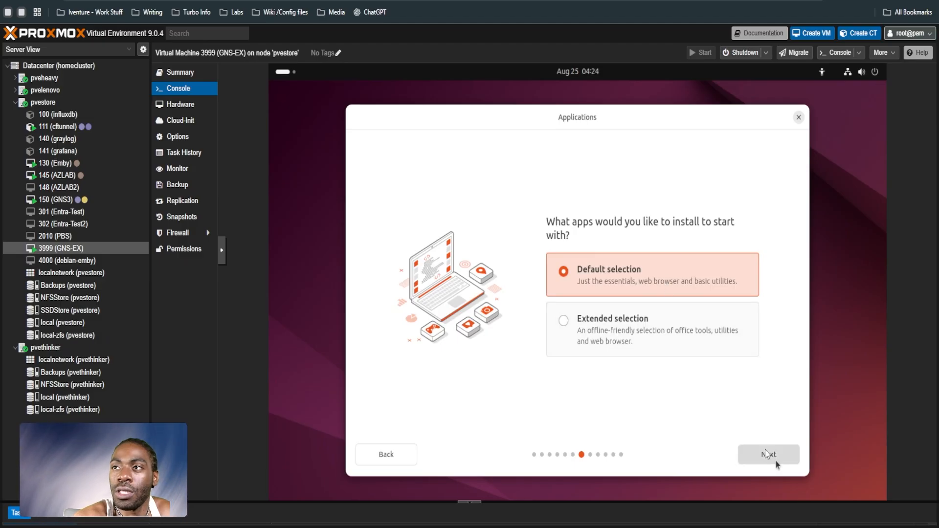
Step: Keep the default app selection, leave out proprietary software, and choose to erase the disk and install Ubuntu
{"action": "left_click", "coordinate": [751, 456]}
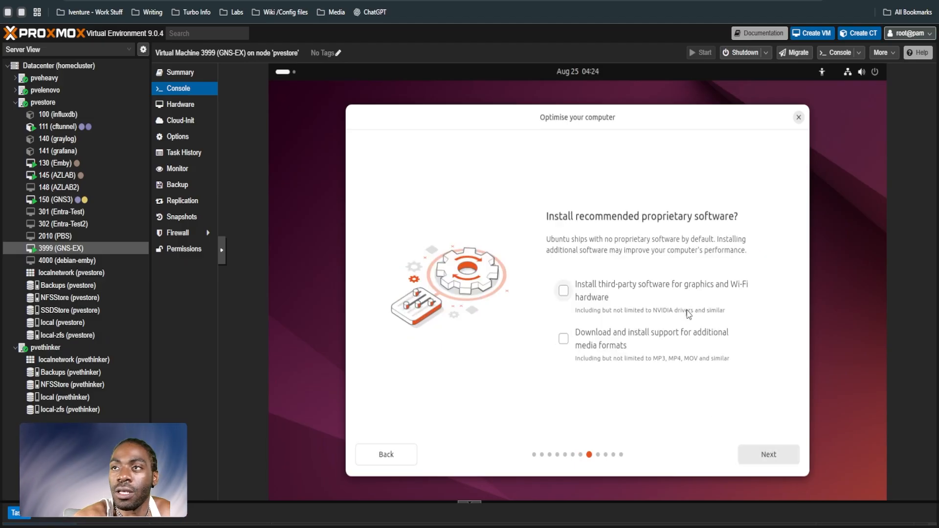
{"action": "left_click", "coordinate": [770, 456]}
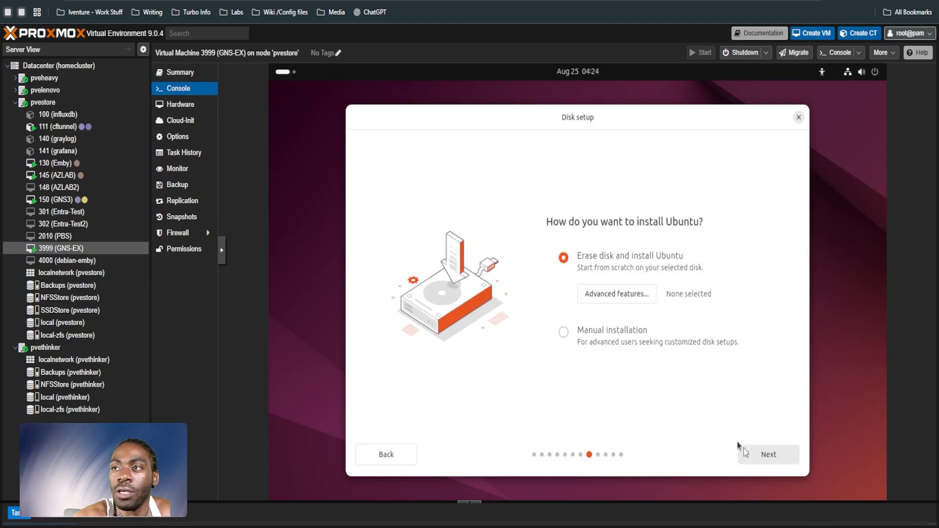
{"action": "left_click", "coordinate": [767, 455]}
Step: Fill in the account details with the name GNS3-EX, computer name gns3-ex and username gns3admin
{"action": "type", "text": "GNS3-EX"}
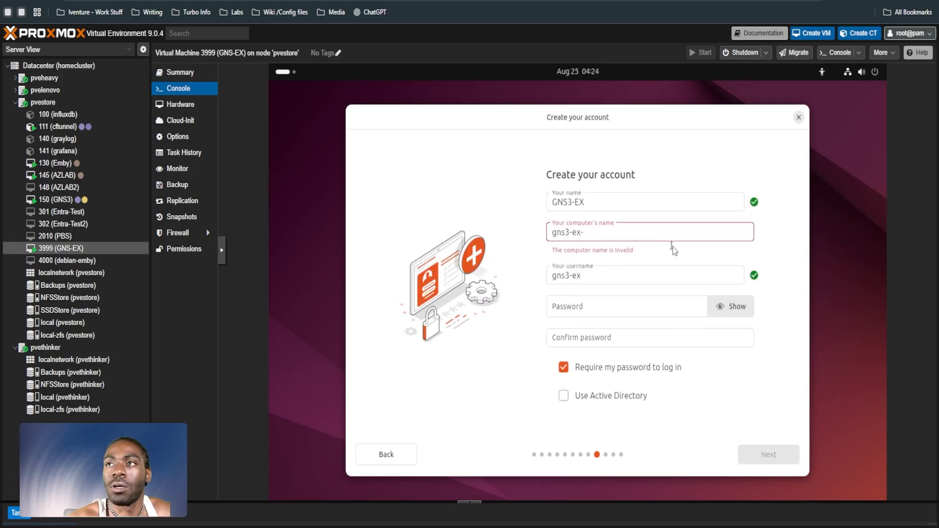
{"action": "key", "text": "BackSpace"}
{"action": "key", "text": "Tab"}
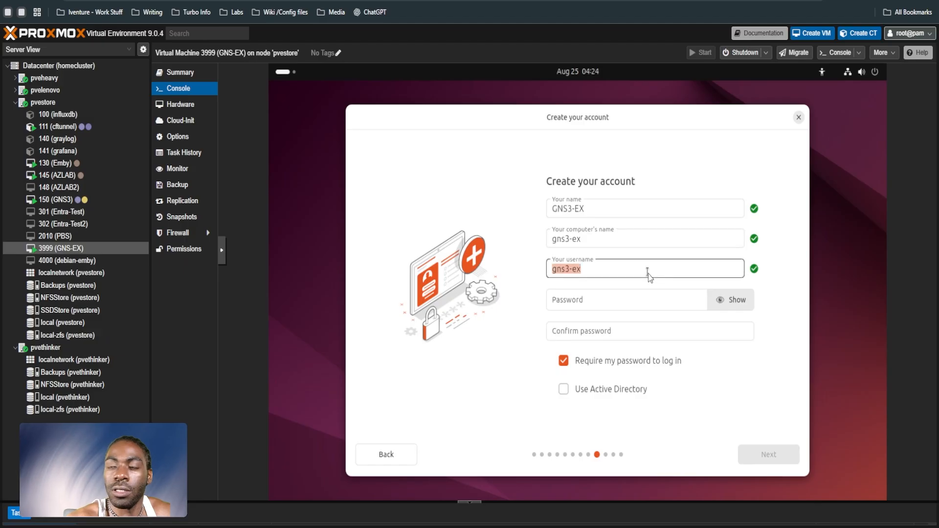
{"action": "left_click", "coordinate": [649, 274]}
{"action": "key", "text": "BackSpace"}
{"action": "key", "text": "BackSpace"}
{"action": "key", "text": "BackSpace"}
{"action": "key", "text": "BackSpace"}
{"action": "key", "text": "BackSpace"}
{"action": "key", "text": "BackSpace"}
{"action": "key", "text": "BackSpace"}
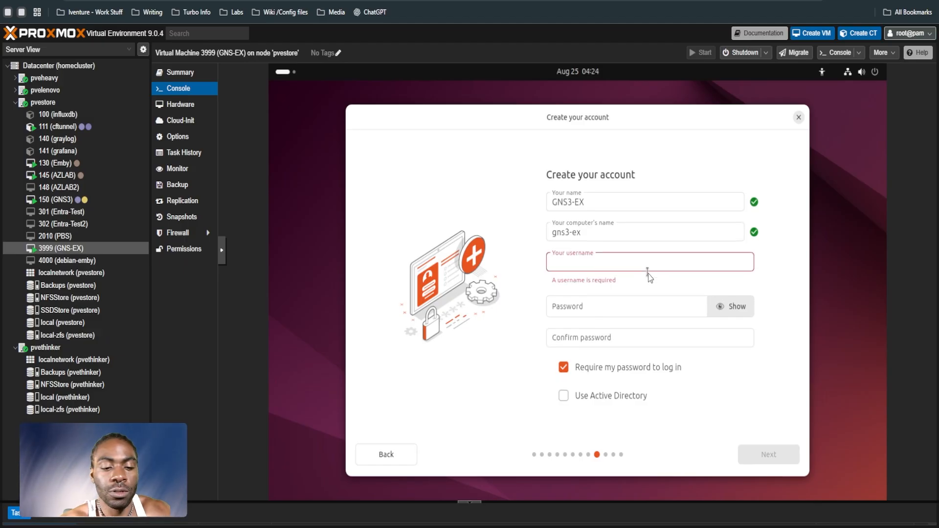
{"action": "type", "text": "gns3admin"}
Step: Enter the account password and repeat it in the password confirmation field
{"action": "key", "text": "Tab"}
{"action": "type", "text": "***"}
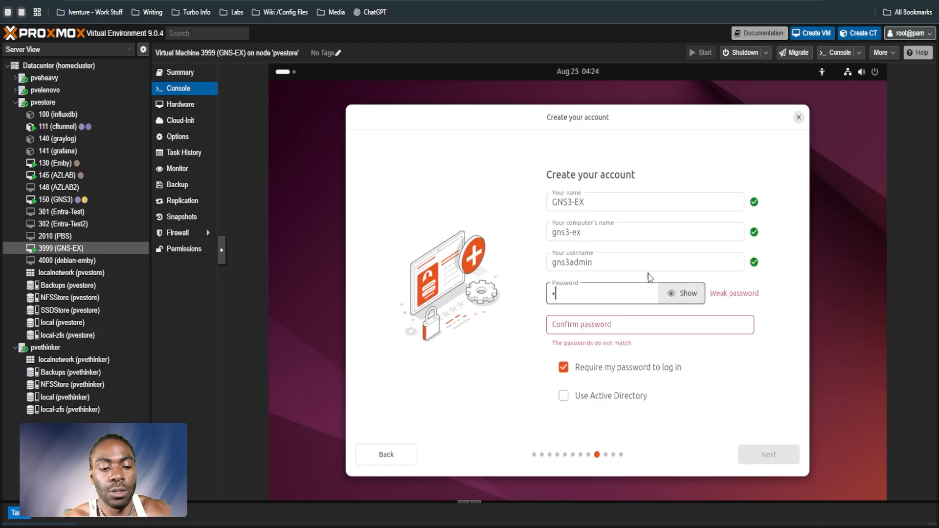
{"action": "type", "text": "******"}
{"action": "key", "text": "Tab"}
{"action": "key", "text": "Tab"}
{"action": "type", "text": "*********"}
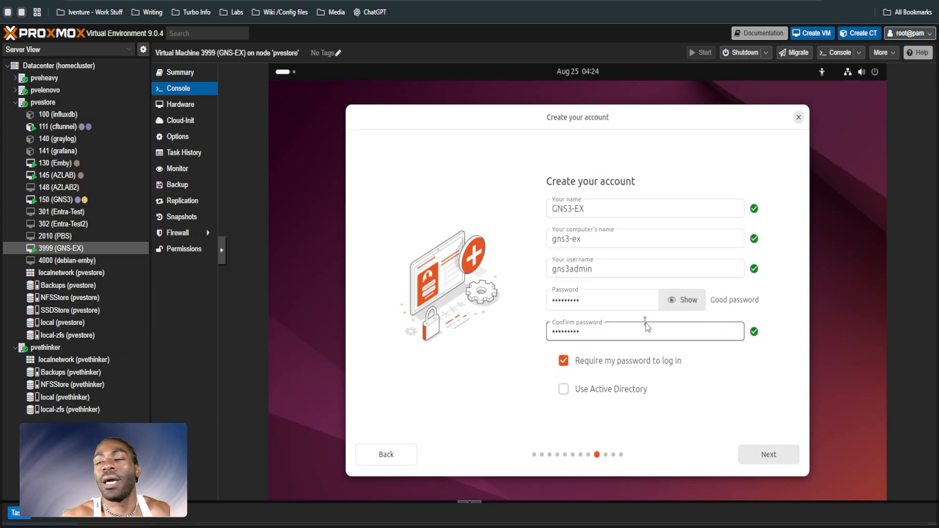
Step: Accept the account details and the suggested time zone, and start the Ubuntu installation
{"action": "left_click", "coordinate": [769, 455]}
{"action": "left_click", "coordinate": [768, 454]}
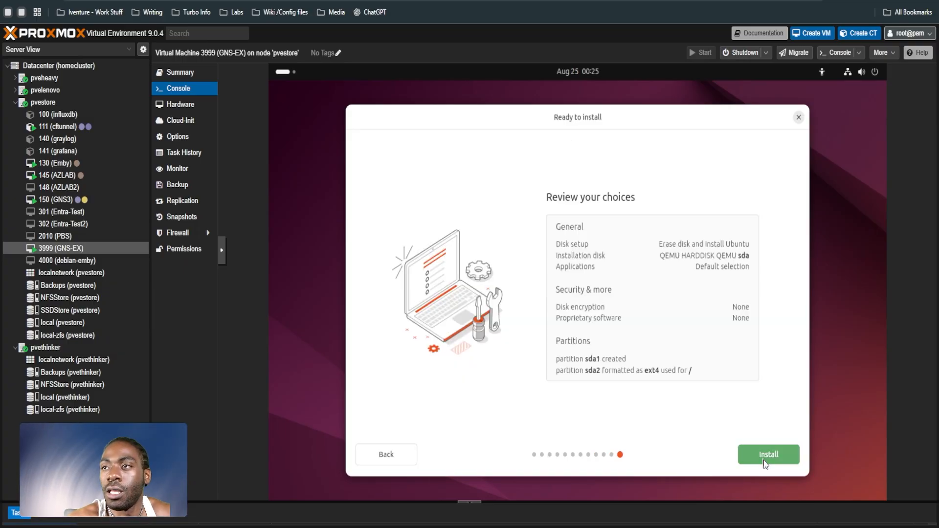
{"action": "left_click", "coordinate": [768, 456]}
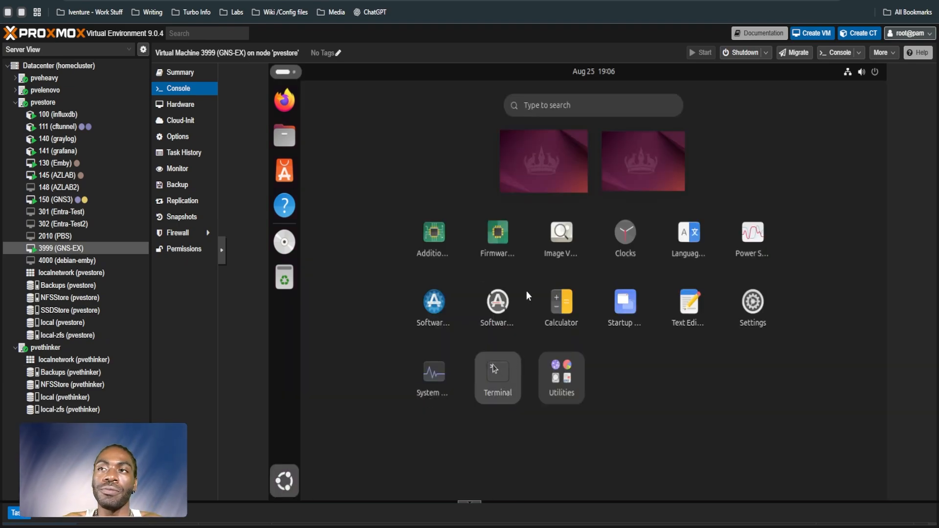
Step: Open a terminal in Ubuntu and run sudo apt-get update -y chained with an upgrade of the installed packages
{"action": "left_click", "coordinate": [494, 368]}
{"action": "type", "text": "sudo "}
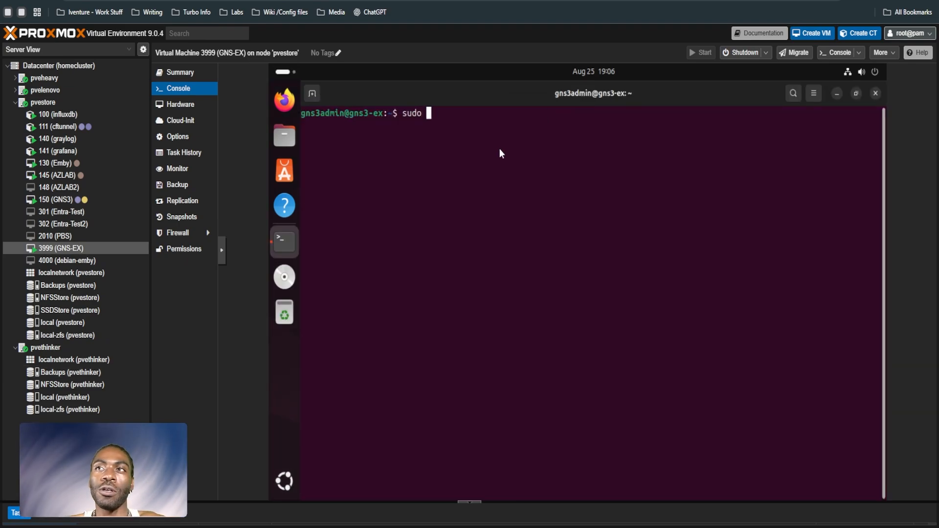
{"action": "type", "text": "apt-get update"}
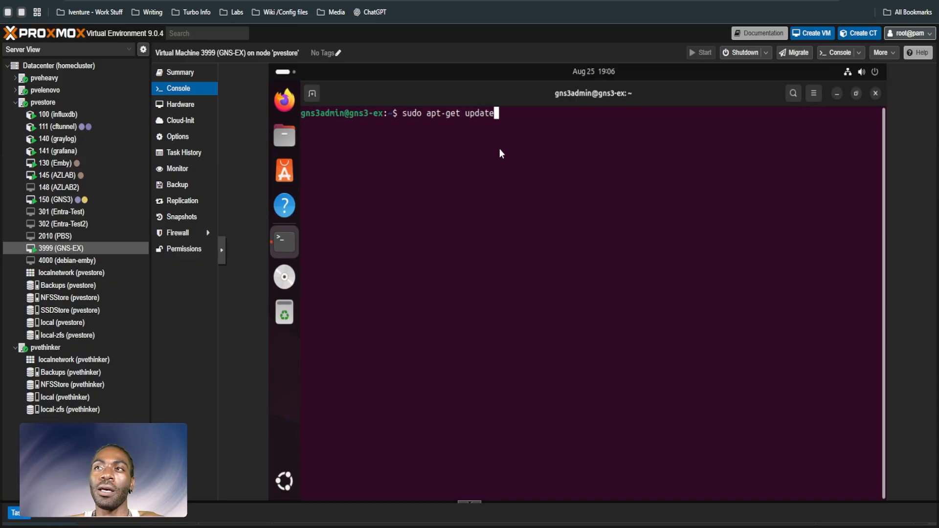
{"action": "type", "text": " -y && s"}
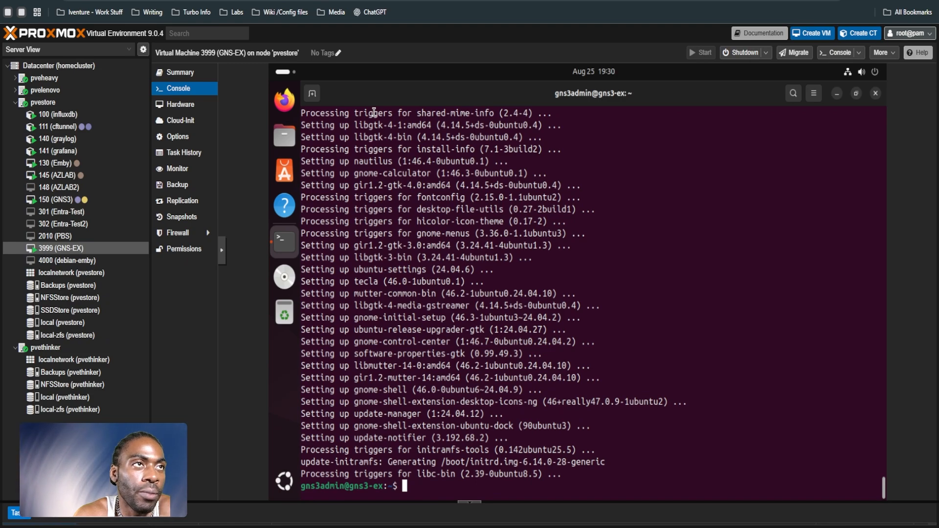
Step: Add the GNS3 repository with sudo add-apt-repository ppa:gns3/ppa, entering the sudo password and confirming the addition
{"action": "type", "text": "ad"}
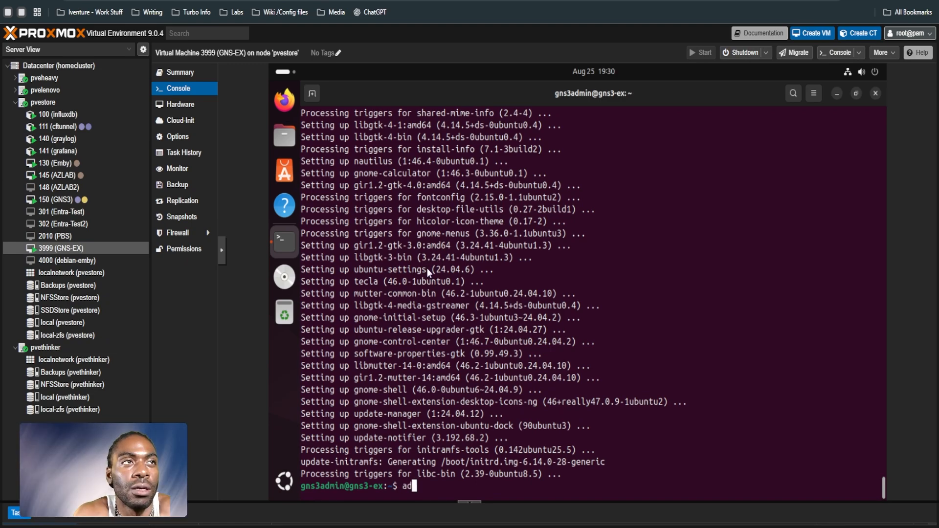
{"action": "type", "text": "d-apt-repository"}
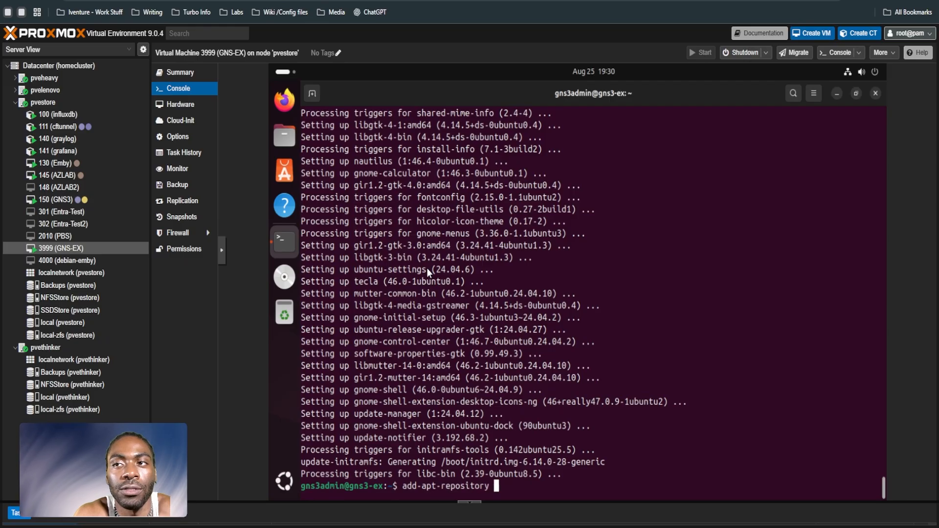
{"action": "key", "text": "Home"}
{"action": "type", "text": "sudo"}
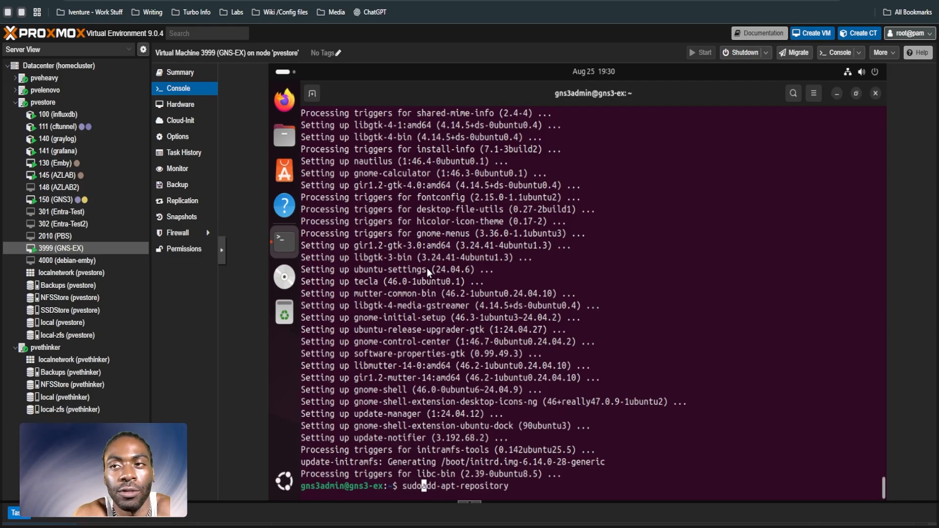
{"action": "key", "text": "End"}
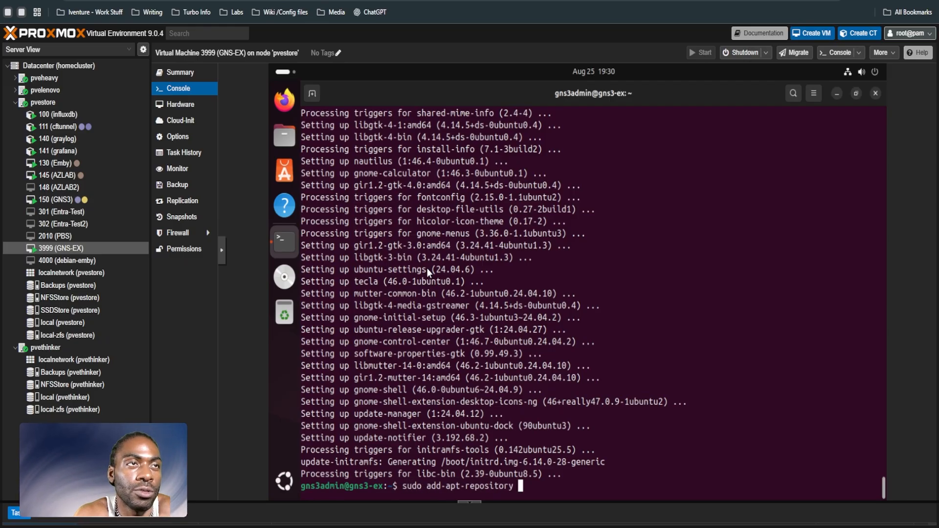
{"action": "type", "text": "ppa:gns"}
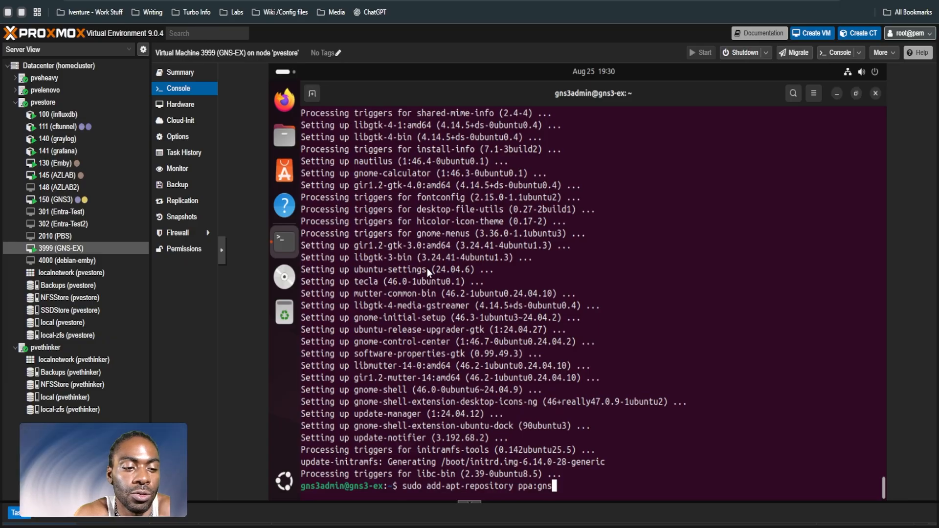
{"action": "type", "text": "3/ppa"}
{"action": "key", "text": "Return"}
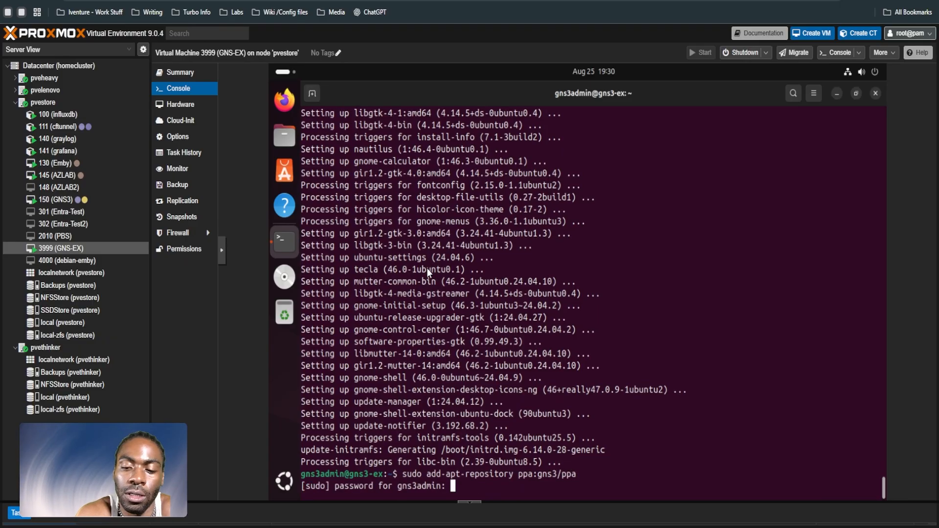
{"action": "key", "text": "Return"}
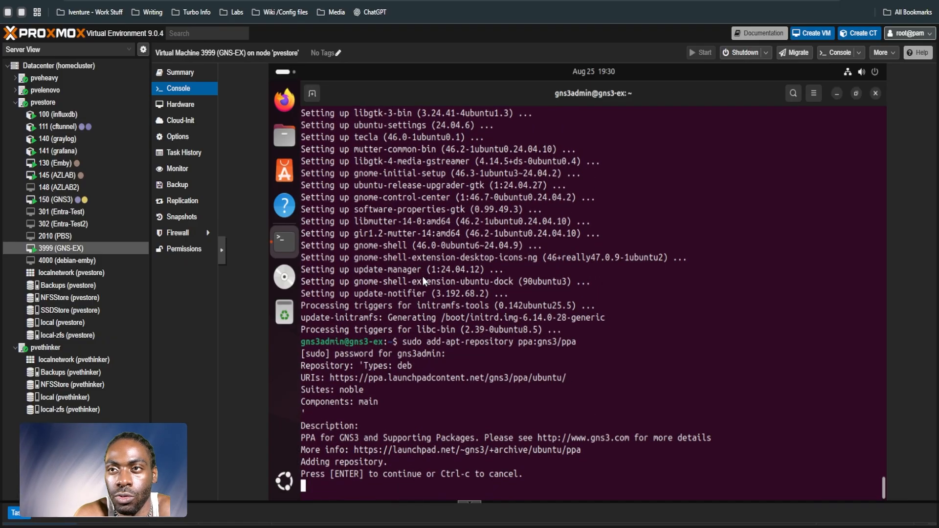
{"action": "key", "text": "Return"}
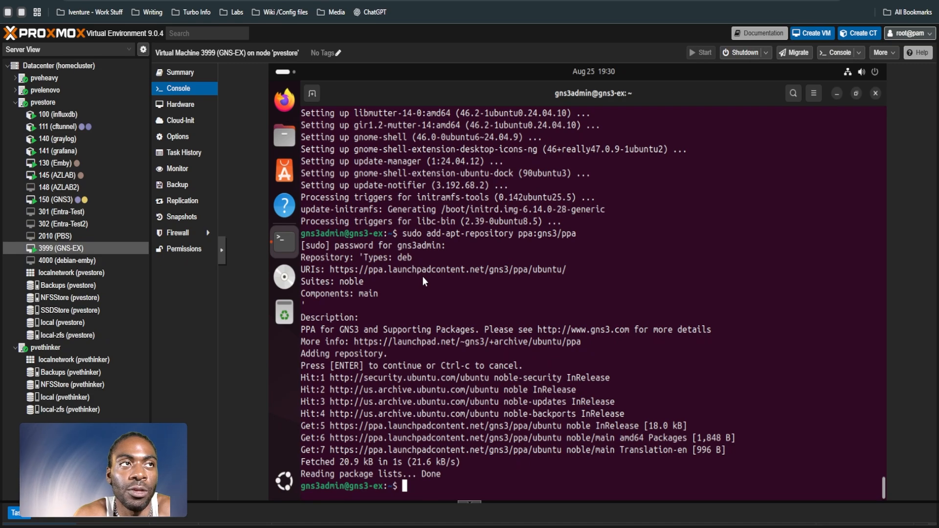
Step: Refresh the package lists with sudo apt-get update -y
{"action": "type", "text": "apt-get"}
{"action": "key", "text": "BackSpace"}
{"action": "key", "text": "BackSpace"}
{"action": "key", "text": "BackSpace"}
{"action": "key", "text": "BackSpace"}
{"action": "key", "text": "BackSpace"}
{"action": "key", "text": "BackSpace"}
{"action": "key", "text": "BackSpace"}
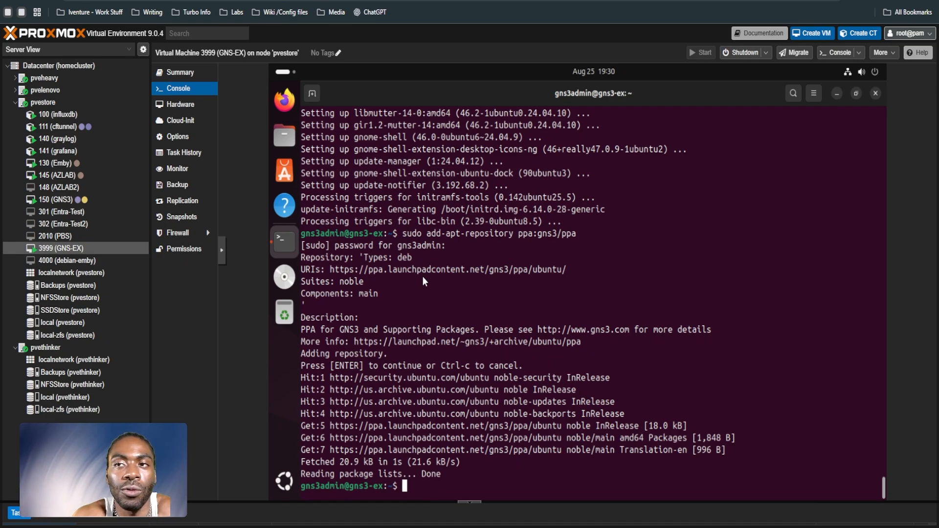
{"action": "type", "text": "sudo apt-get update -y"}
{"action": "key", "text": "Return"}
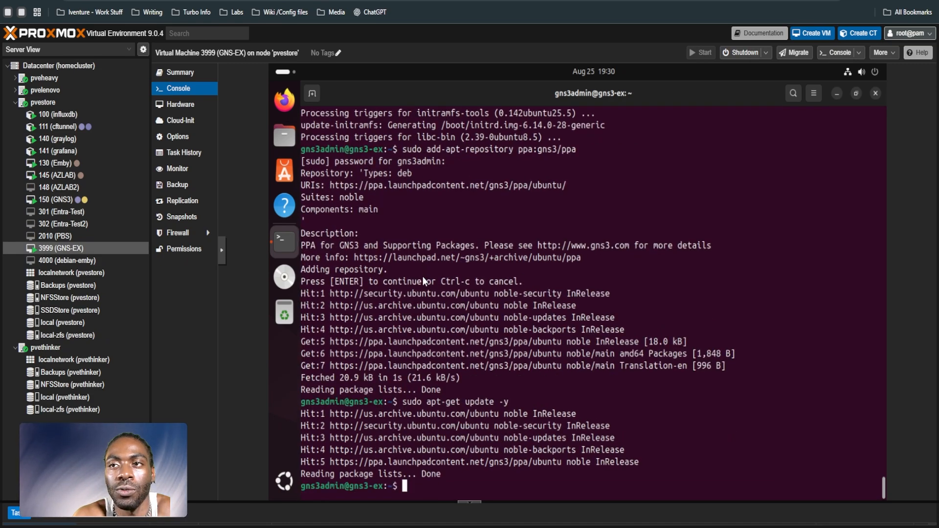
Step: Try to install the packages gns30gui, gns3-server and gns3-iou with sudo apt install
{"action": "type", "text": "sudo "}
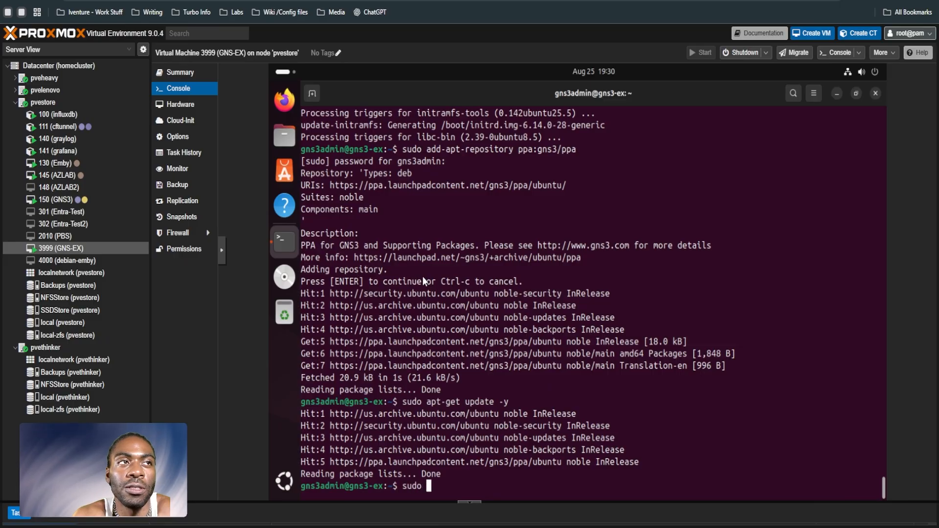
{"action": "type", "text": "apt install g"}
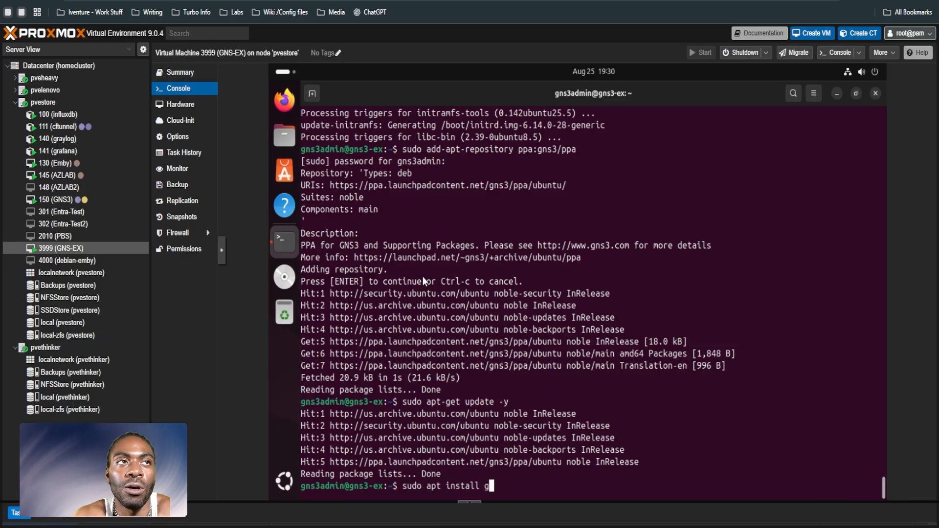
{"action": "type", "text": "ns3-gui "}
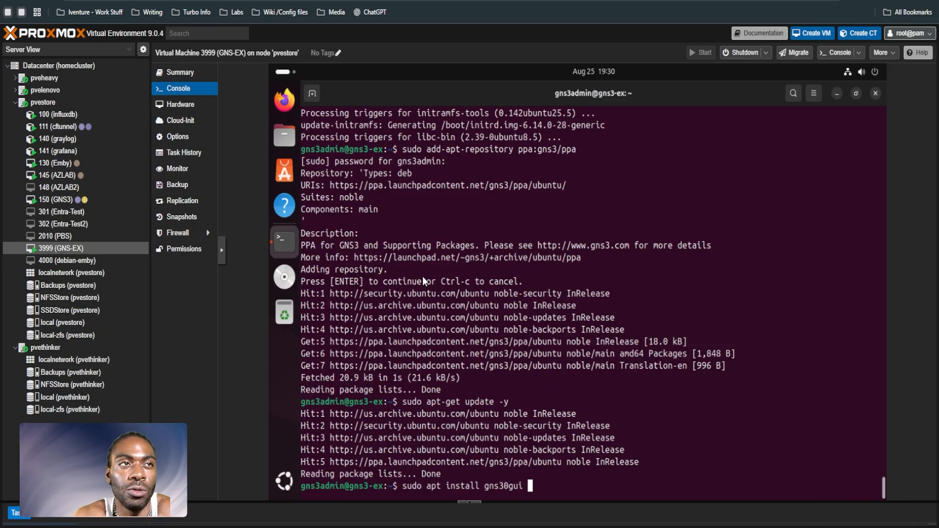
{"action": "type", "text": "gns"}
{"action": "type", "text": "3-serve"}
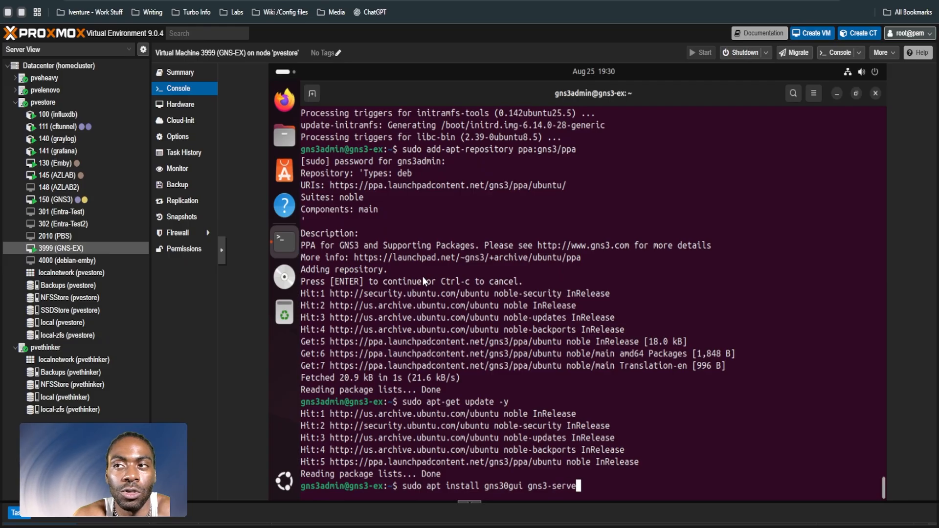
{"action": "type", "text": "r gns3-iou"}
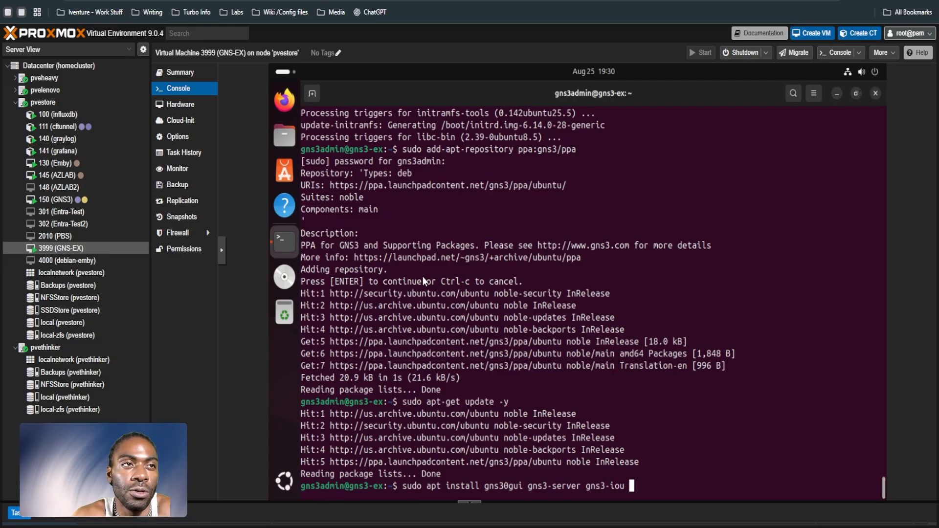
{"action": "key", "text": "Return"}
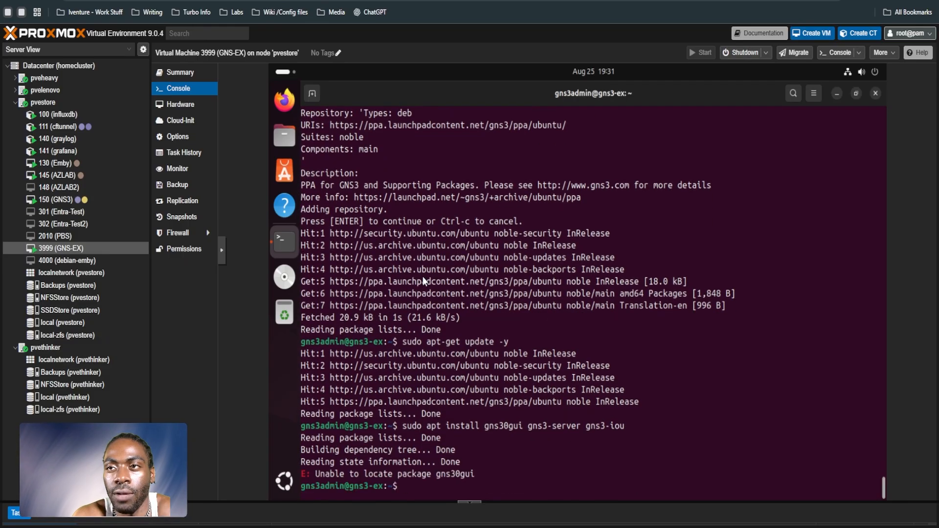
Step: Recall the previous install command and correct its first package name to gns3-gui
{"action": "key", "text": "Up"}
{"action": "key", "text": "Left"}
{"action": "key", "text": "Left"}
{"action": "key", "text": "Left"}
{"action": "key", "text": "Left"}
{"action": "key", "text": "Left"}
{"action": "key", "text": "Left"}
{"action": "key", "text": "Left"}
{"action": "key", "text": "Left"}
{"action": "key", "text": "Left"}
{"action": "key", "text": "Left"}
{"action": "key", "text": "Left"}
{"action": "key", "text": "Left"}
{"action": "key", "text": "Left"}
{"action": "key", "text": "Left"}
{"action": "key", "text": "Left"}
{"action": "key", "text": "Left"}
{"action": "key", "text": "Left"}
{"action": "key", "text": "Left"}
{"action": "key", "text": "Left"}
{"action": "key", "text": "Left"}
{"action": "key", "text": "BackSpace"}
{"action": "type", "text": "-"}
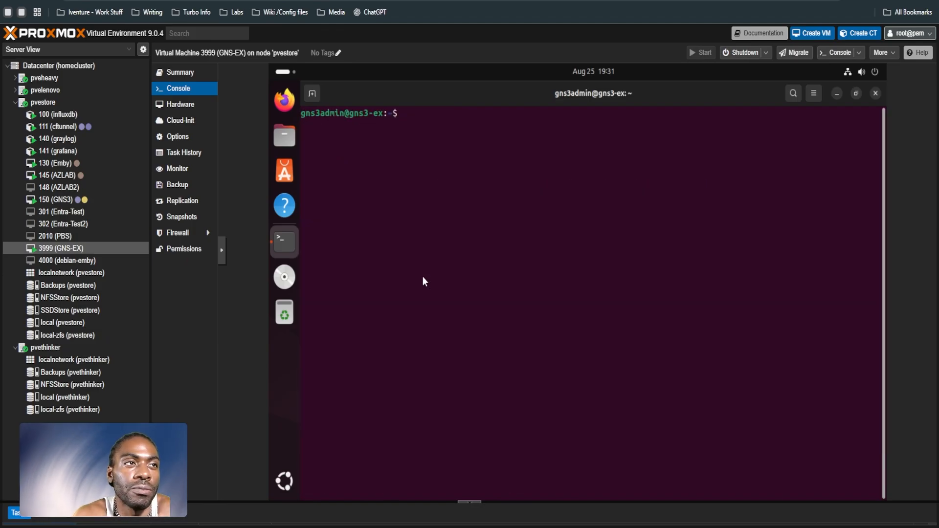
Step: Try to install the packages with sudo apt-get install -y gns3-gui gns3-server gns3-iou
{"action": "type", "text": "sudo apt-get insta"}
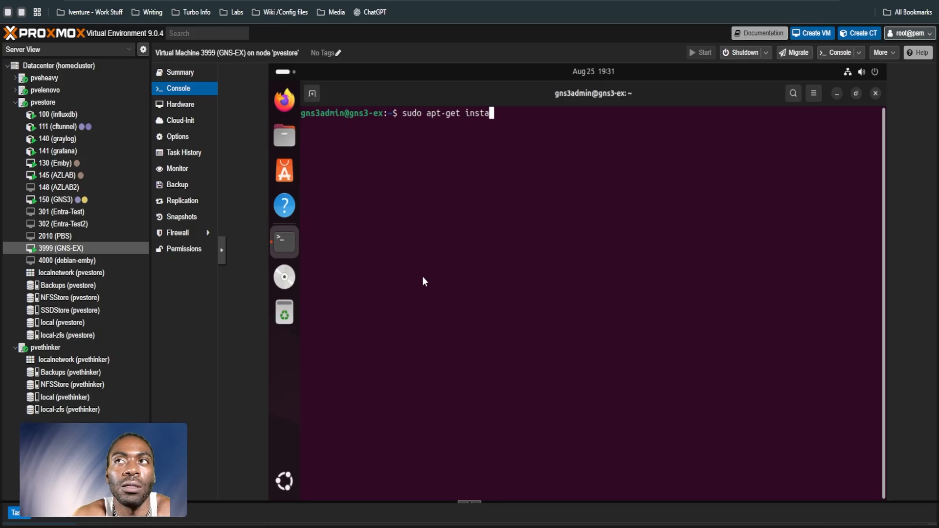
{"action": "type", "text": "ll -y gns"}
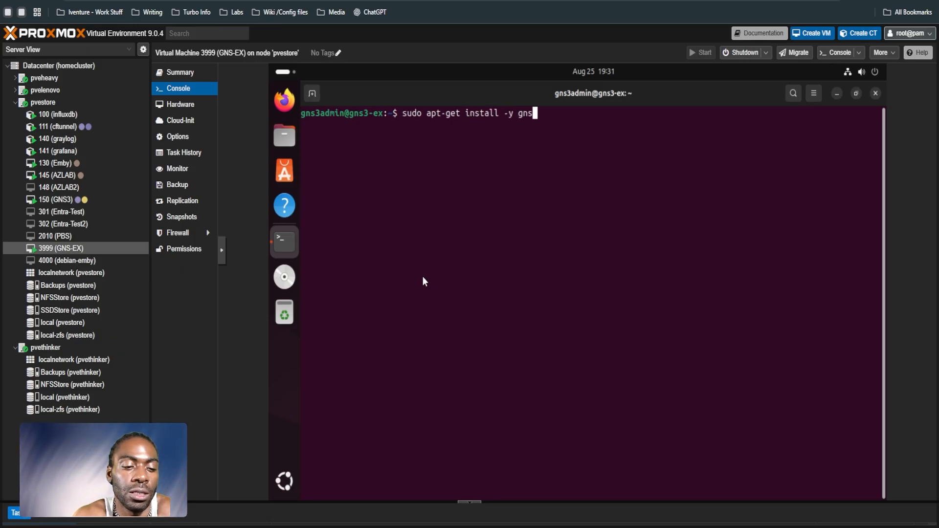
{"action": "type", "text": "3-gui gns"}
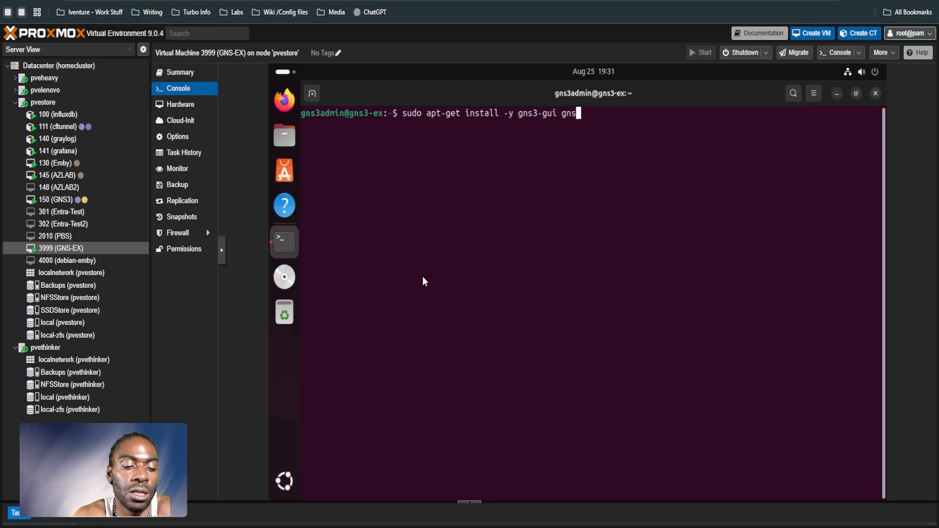
{"action": "type", "text": "3-server gns"}
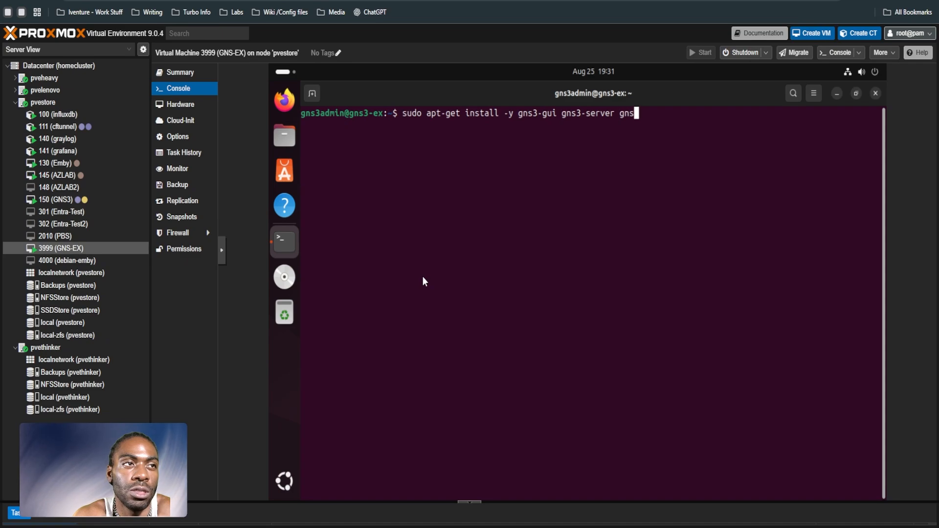
{"action": "type", "text": "3-iou"}
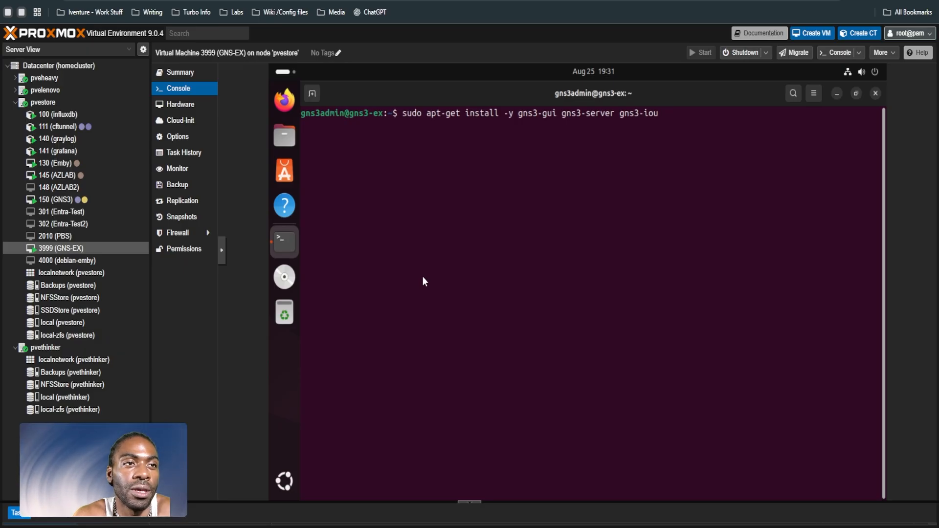
{"action": "key", "text": "Return"}
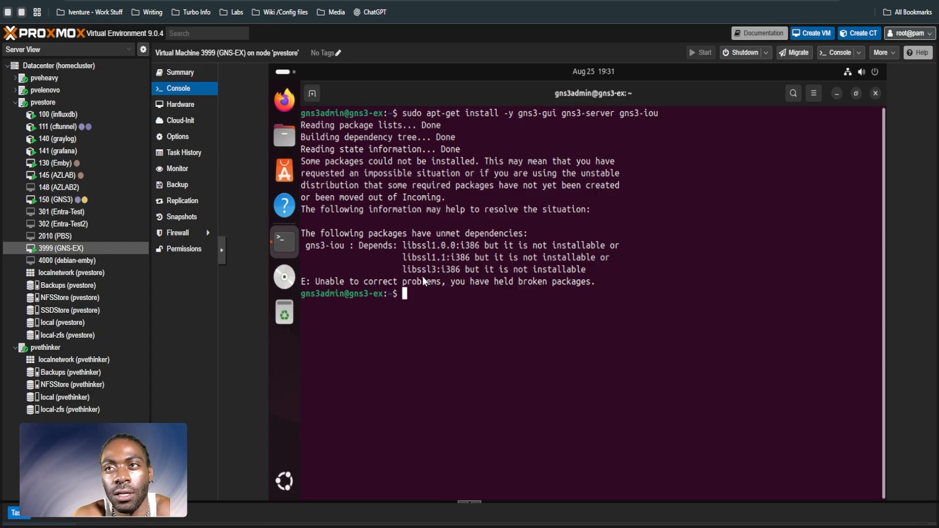
Step: Try to refresh the package lists with apt-get update, using the --fix-missing and -y options, and clear the terminal
{"action": "type", "text": "sudo apt-get upda"}
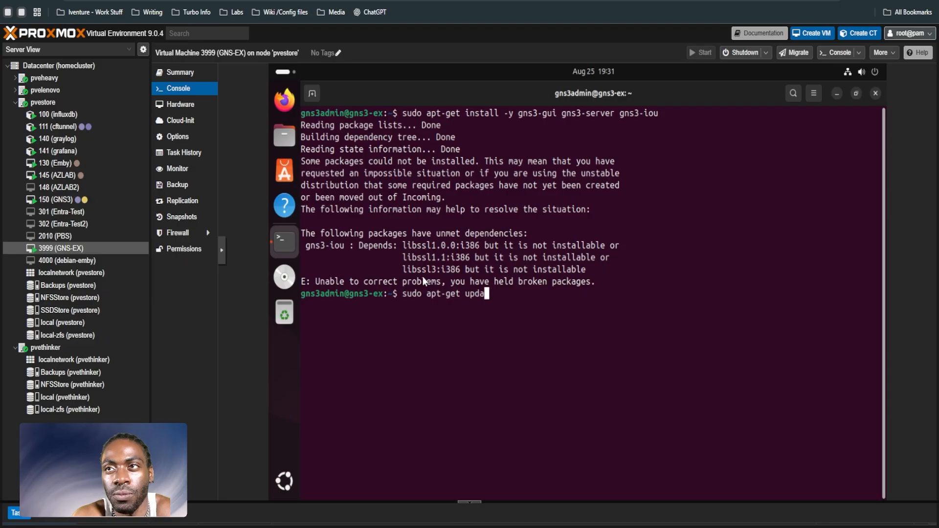
{"action": "type", "text": "te --fix"}
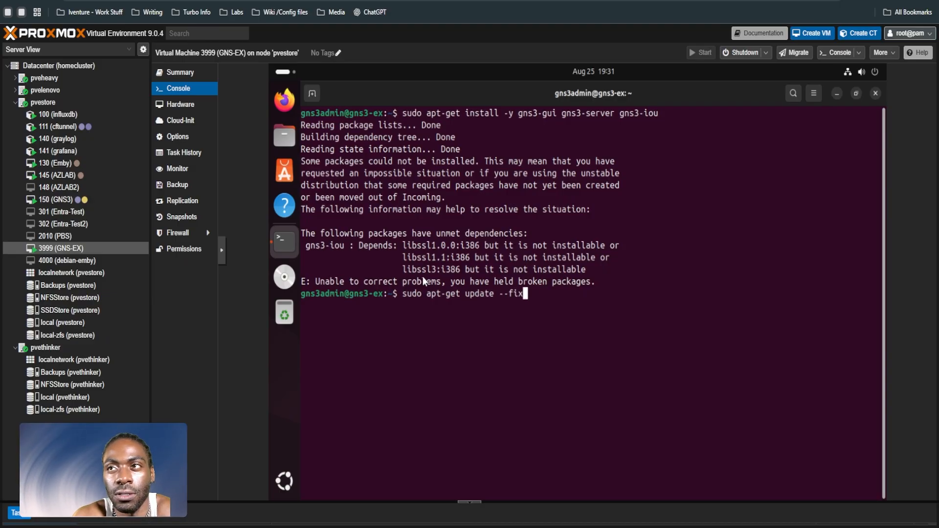
{"action": "type", "text": "-missing"}
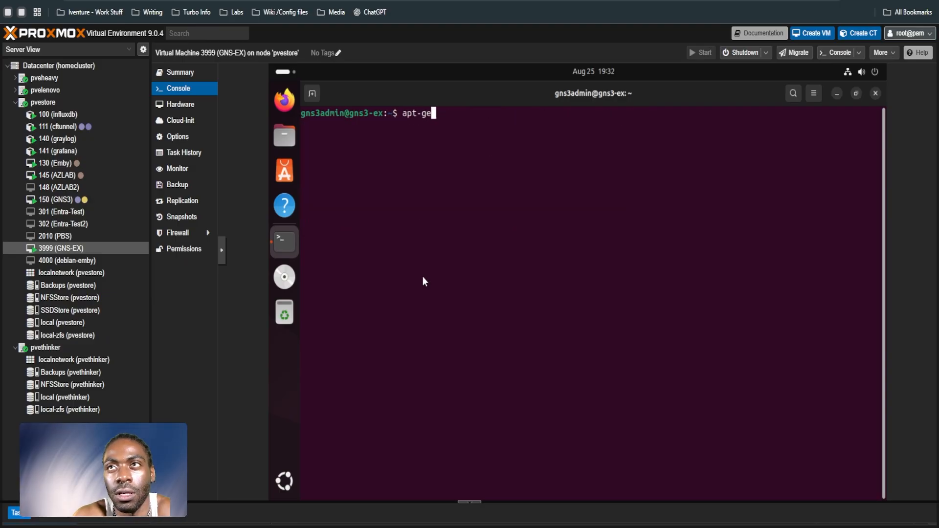
{"action": "type", "text": "t u"}
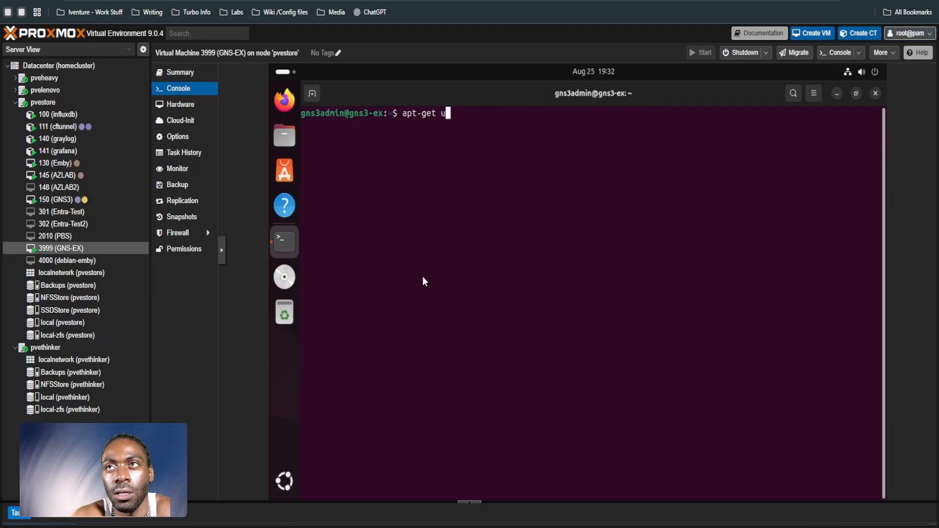
{"action": "type", "text": "pdate -y"}
{"action": "key", "text": "Return"}
{"action": "key", "text": "ctrl+l"}
Step: Install only gns3-gui and gns3-server with sudo apt-get install -y
{"action": "type", "text": "su"}
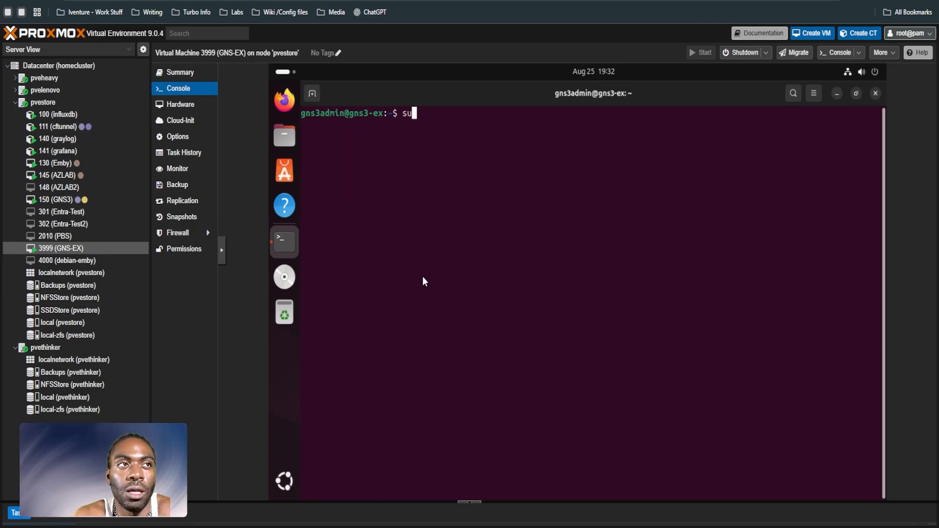
{"action": "type", "text": "do apt-get instal"}
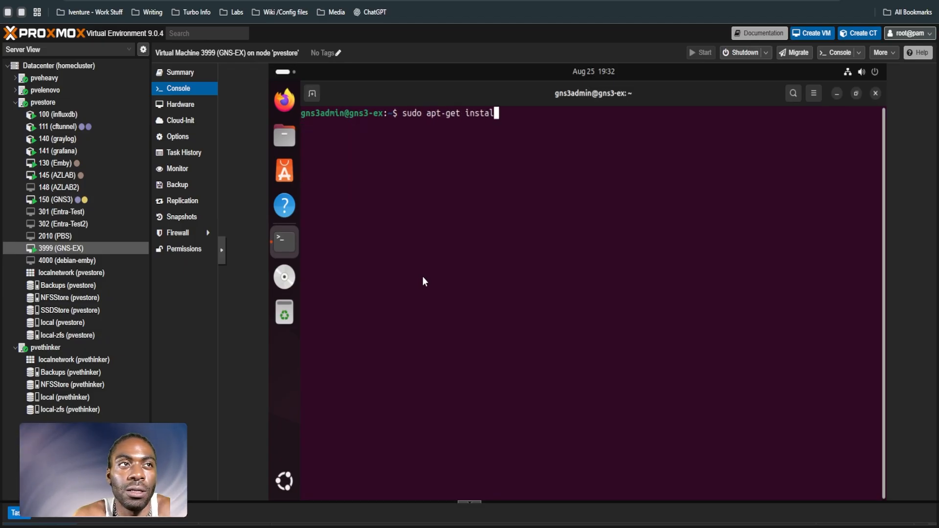
{"action": "type", "text": "l -y gns"}
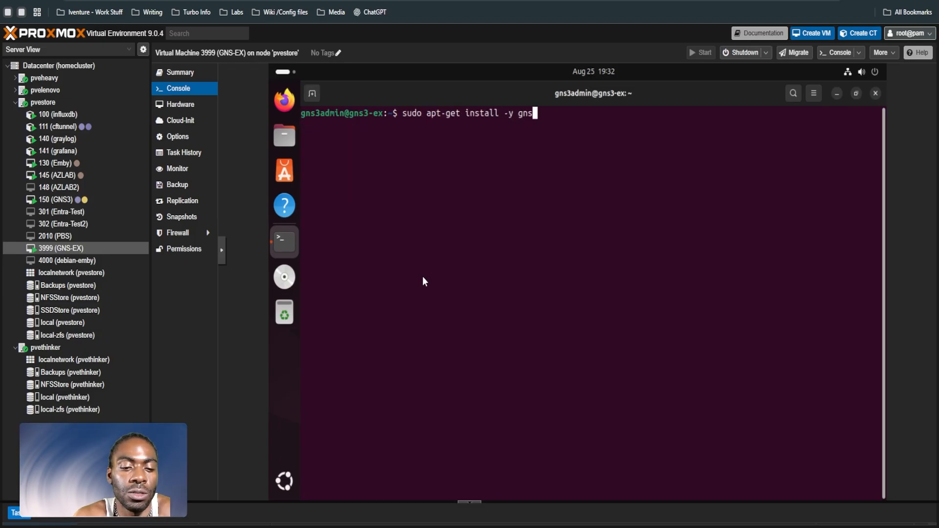
{"action": "type", "text": "3-gui gns"}
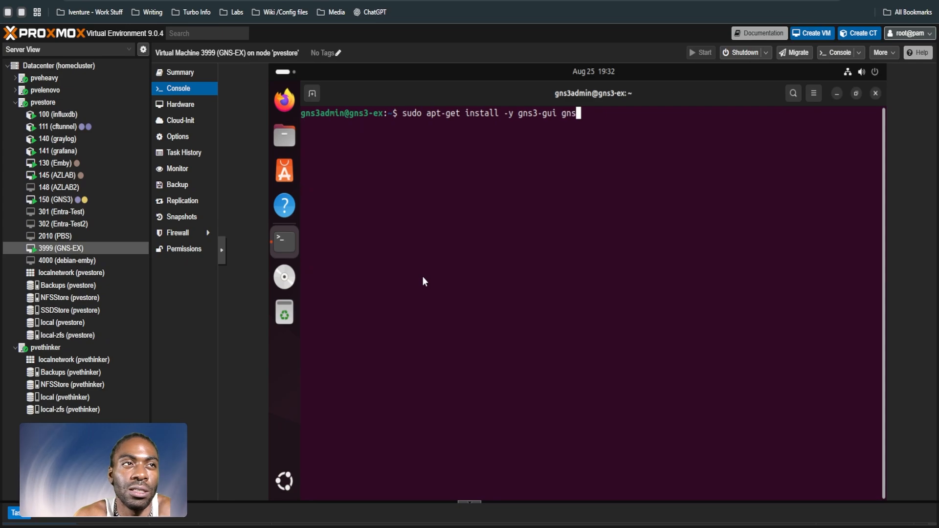
{"action": "type", "text": "3-server"}
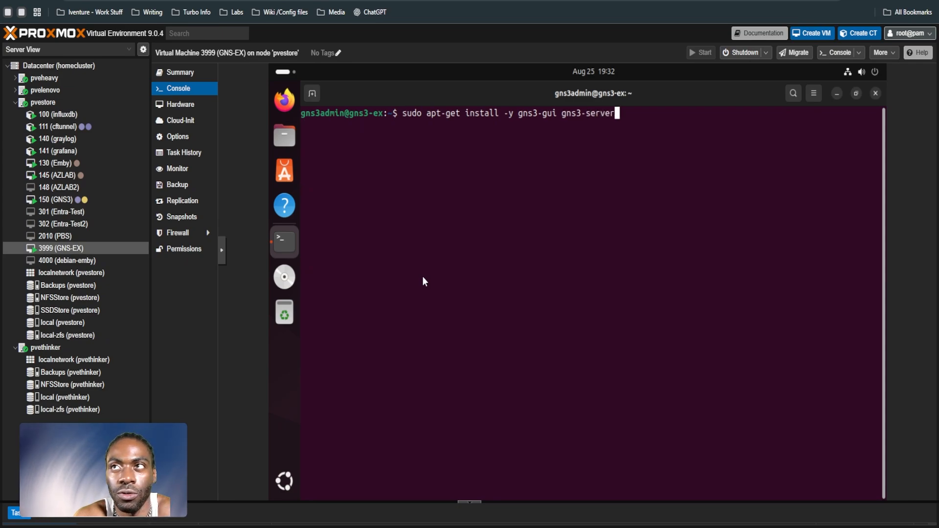
{"action": "key", "text": "Return"}
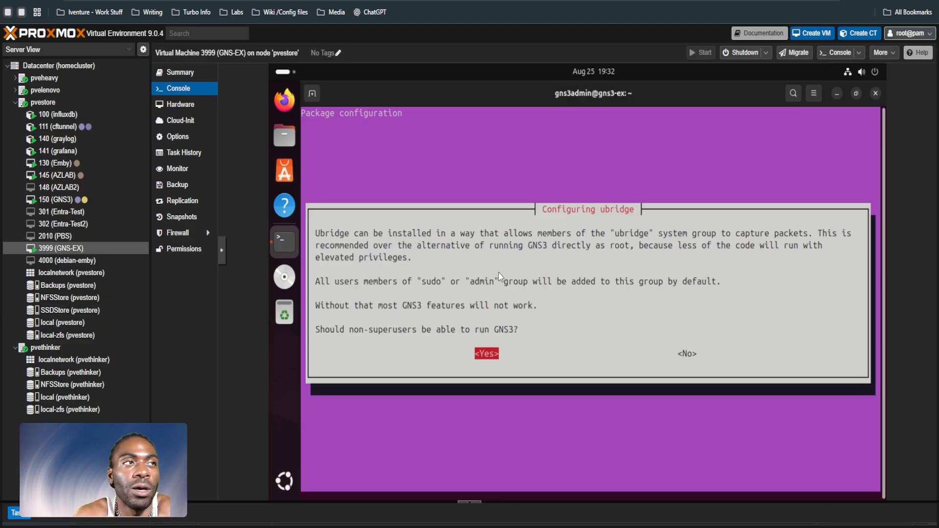
Step: Allow non-superusers to run GNS3 and to capture packets in the ubridge and wireshark-common configuration
{"action": "key", "text": "Return"}
{"action": "key", "text": "Left"}
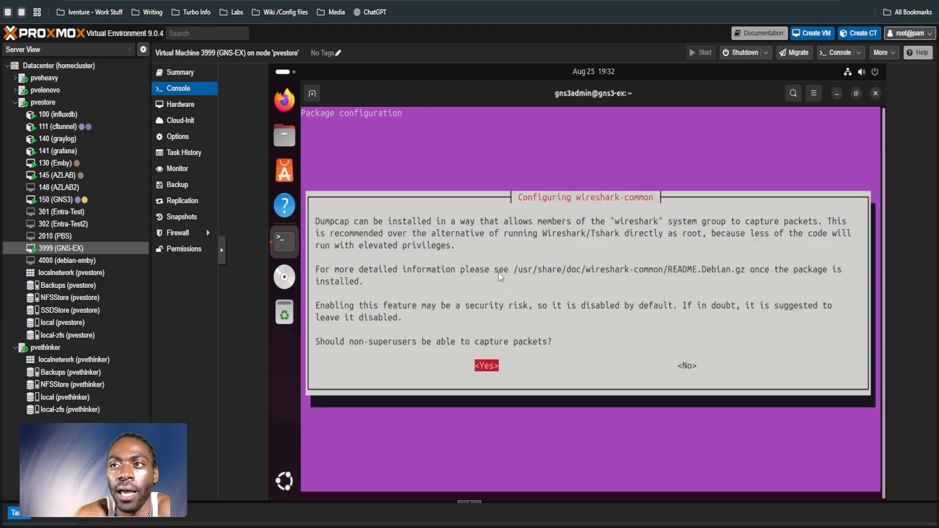
{"action": "key", "text": "Return"}
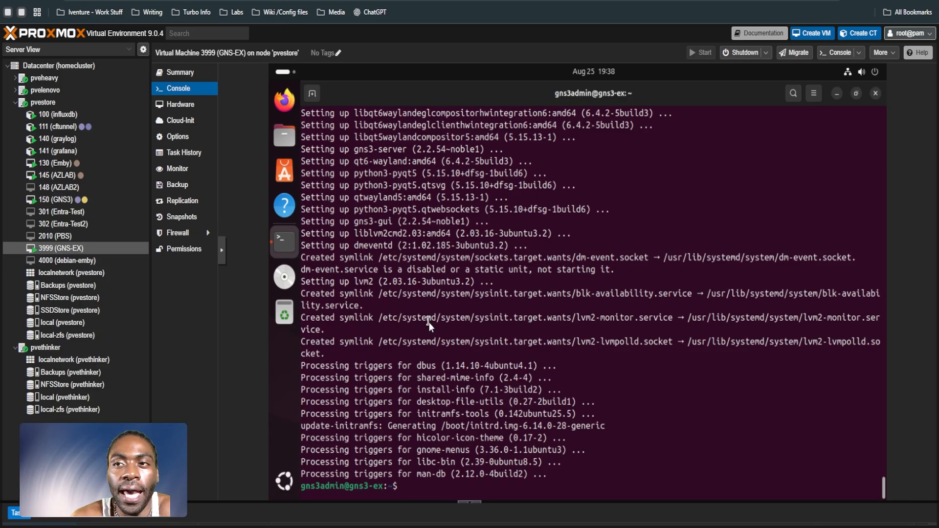
Step: Clear the terminal and enable the 32-bit architecture with sudo dpkg --add-architecture i386
{"action": "type", "text": "clear"}
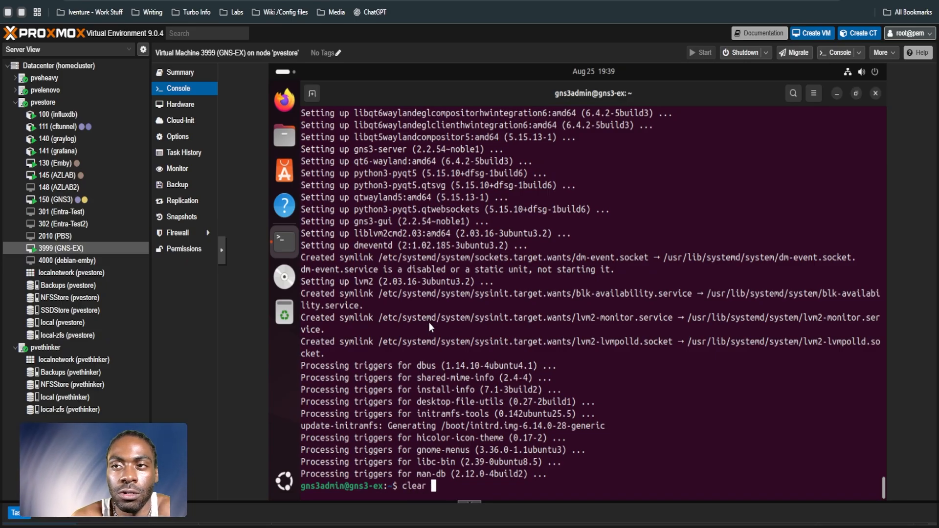
{"action": "key", "text": "Return"}
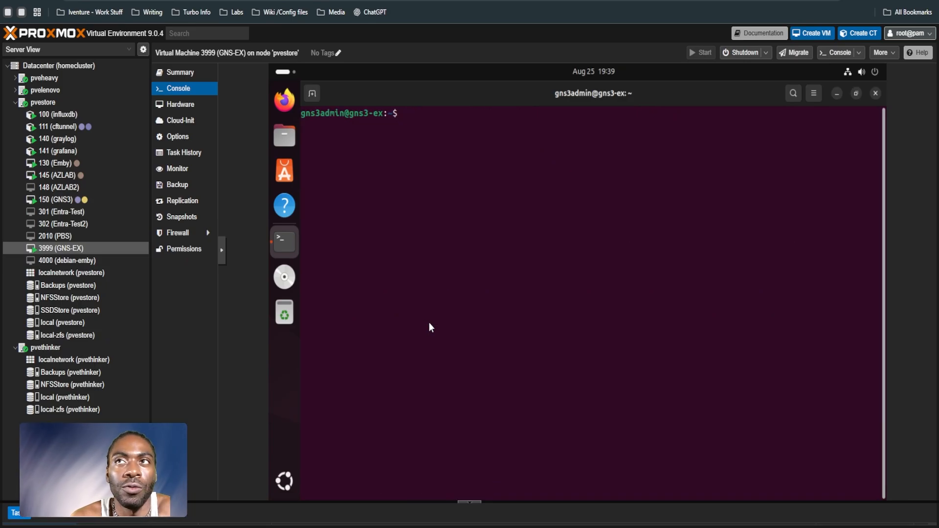
{"action": "type", "text": "sudo dpkg -"}
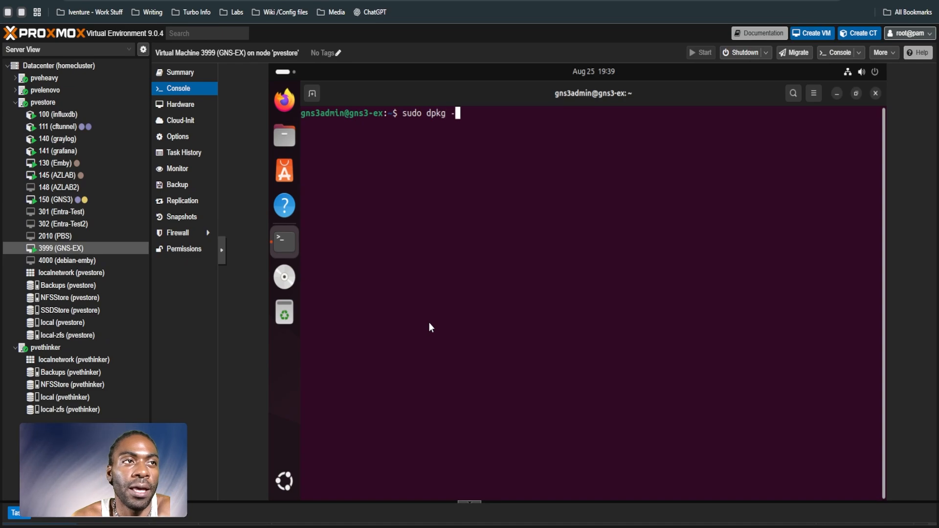
{"action": "type", "text": "-add-ar"}
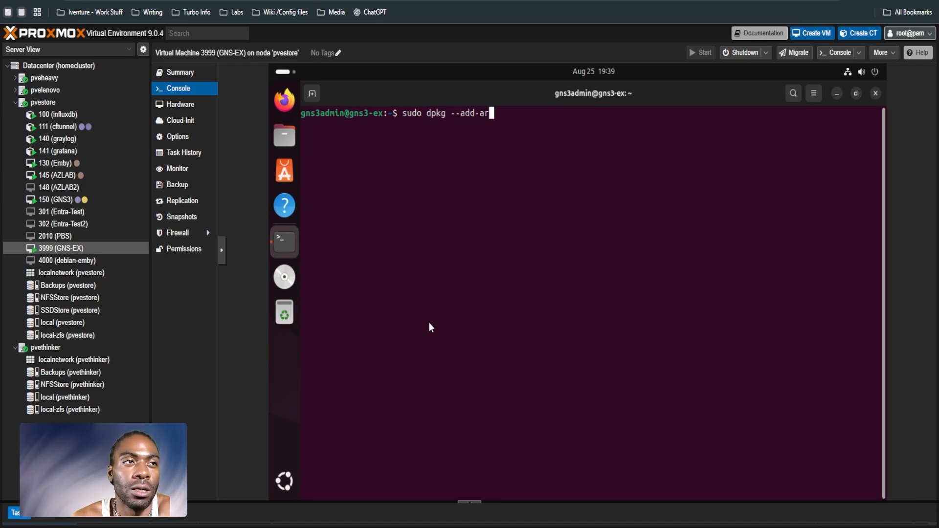
{"action": "type", "text": "chitecture "}
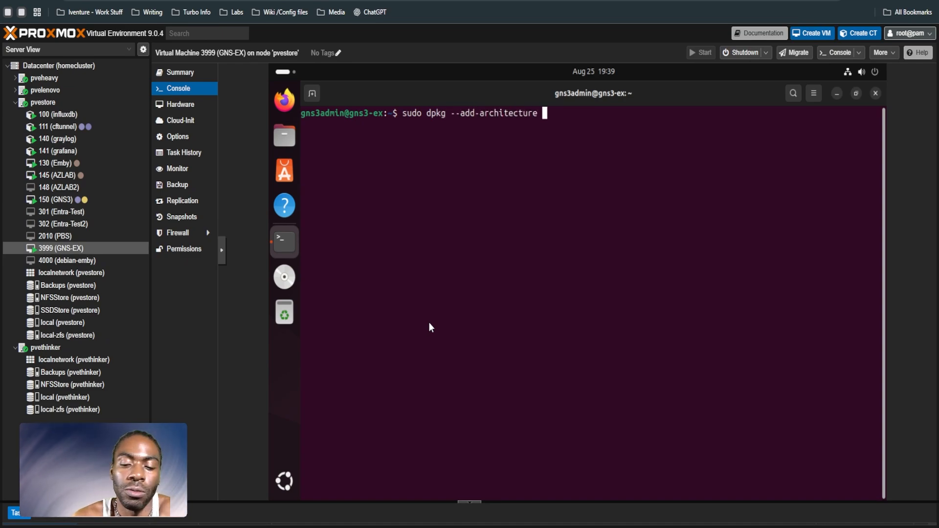
{"action": "type", "text": "i386"}
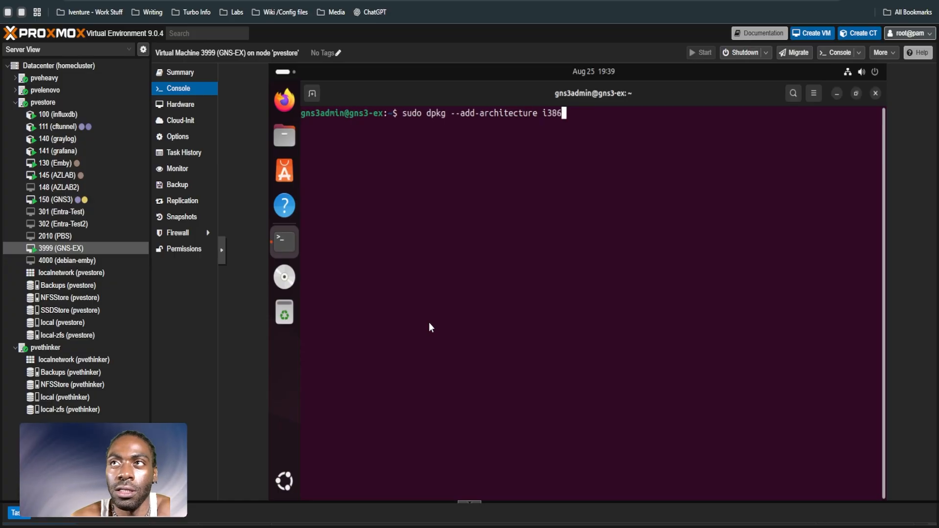
{"action": "key", "text": "Return"}
Step: Refresh the package lists with sudo apt update and clear the terminal
{"action": "type", "text": "sudo apt update"}
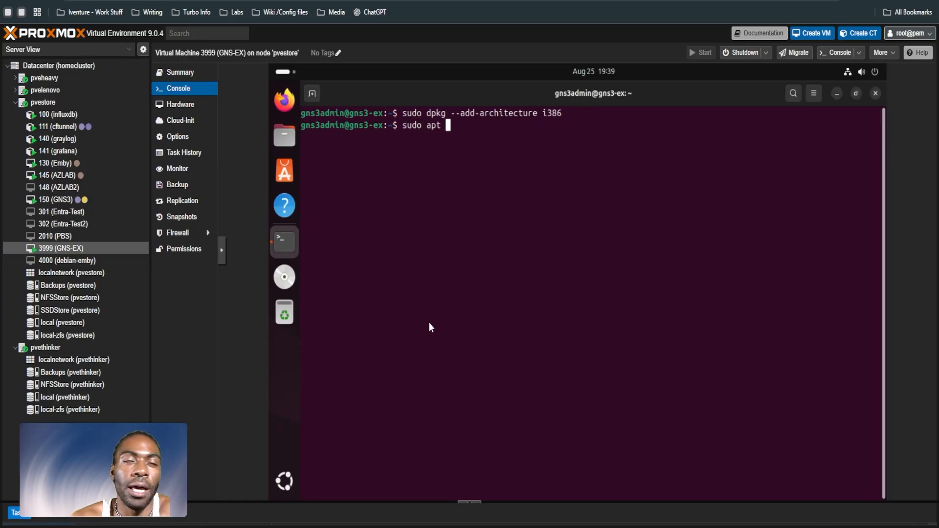
{"action": "key", "text": "ctrl+c"}
{"action": "key", "text": "ctrl+l"}
Step: Install gns3-iou with sudo apt install, accept the installation, and clear the terminal when it is done
{"action": "type", "text": "sudo "}
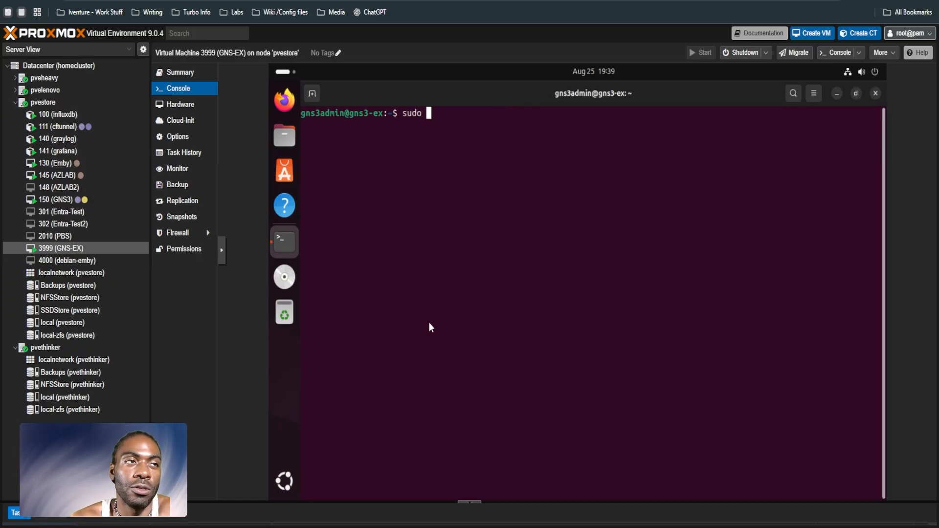
{"action": "type", "text": "apt install gns"}
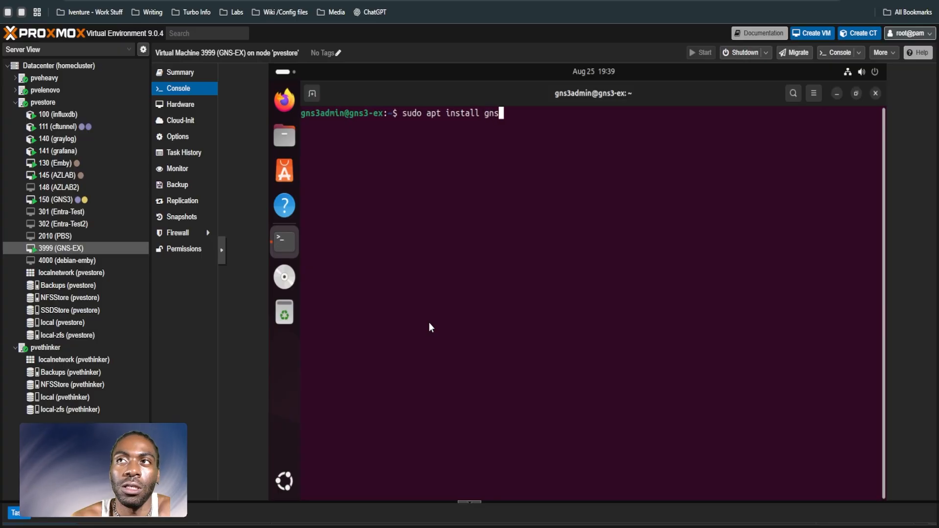
{"action": "type", "text": "3-iou"}
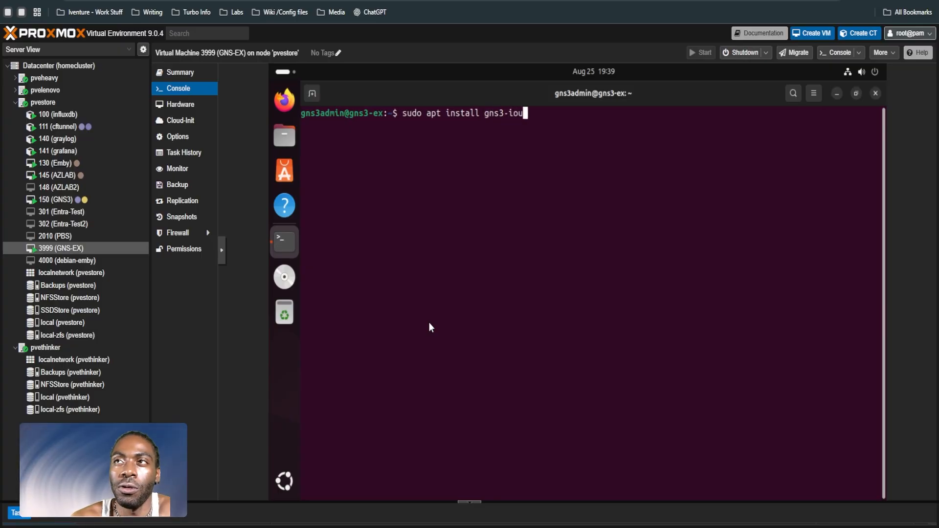
{"action": "key", "text": "Return"}
{"action": "type", "text": "y"}
{"action": "key", "text": "Return"}
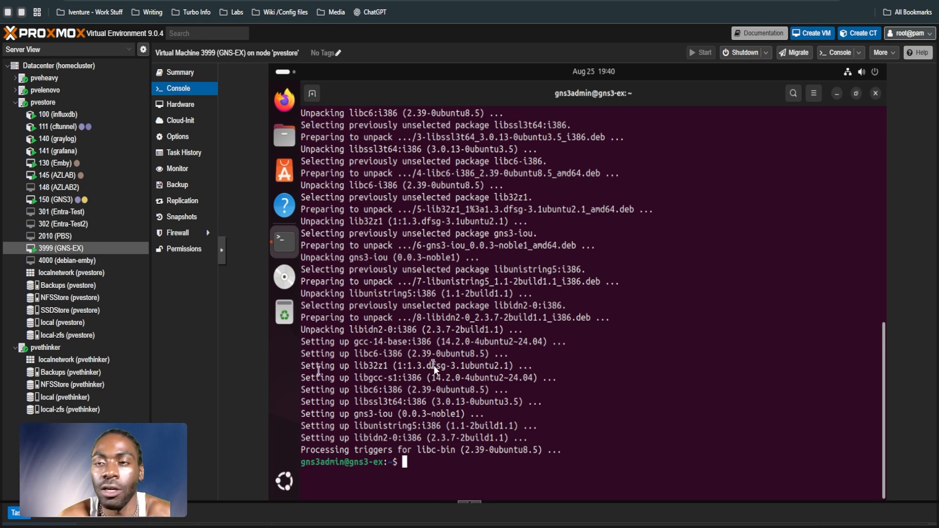
{"action": "type", "text": "clear"}
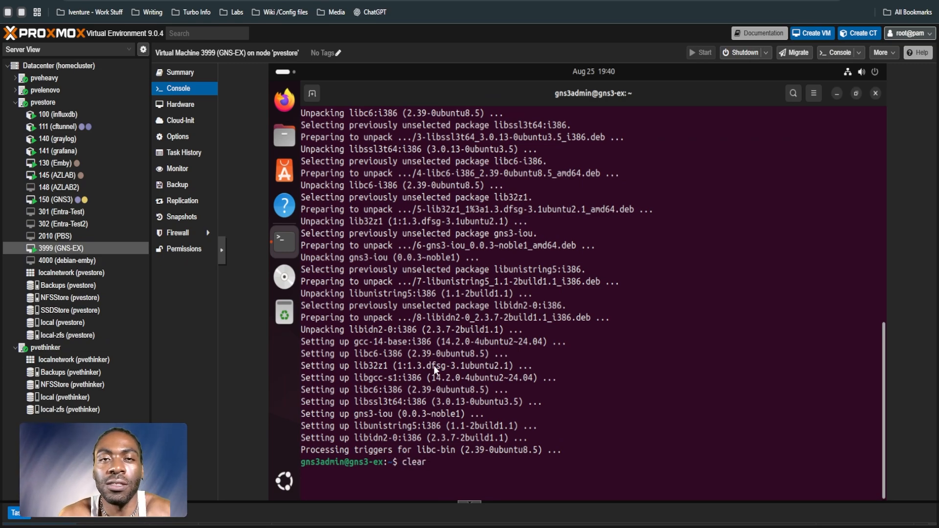
{"action": "key", "text": "Return"}
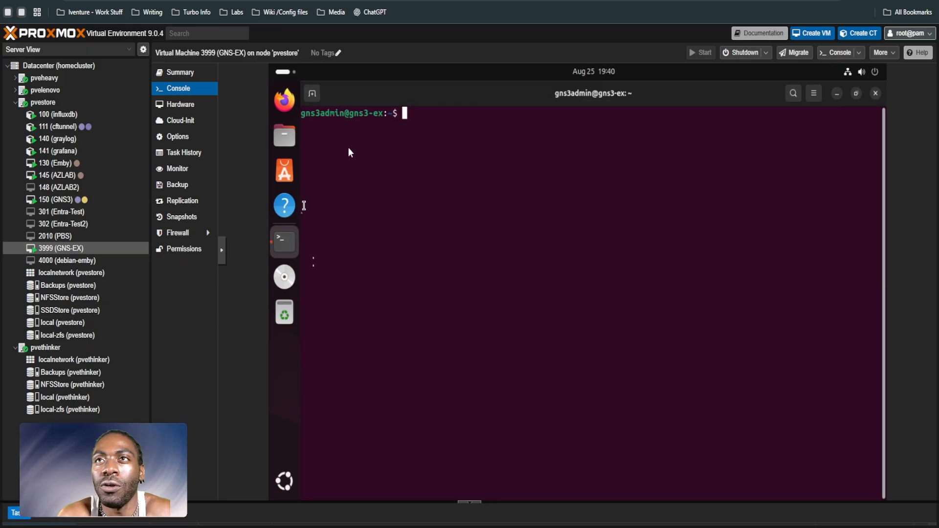
Step: Start the GNS3 server with gns3server in a second terminal tab and highlight its local compute connection line
{"action": "left_click", "coordinate": [318, 97]}
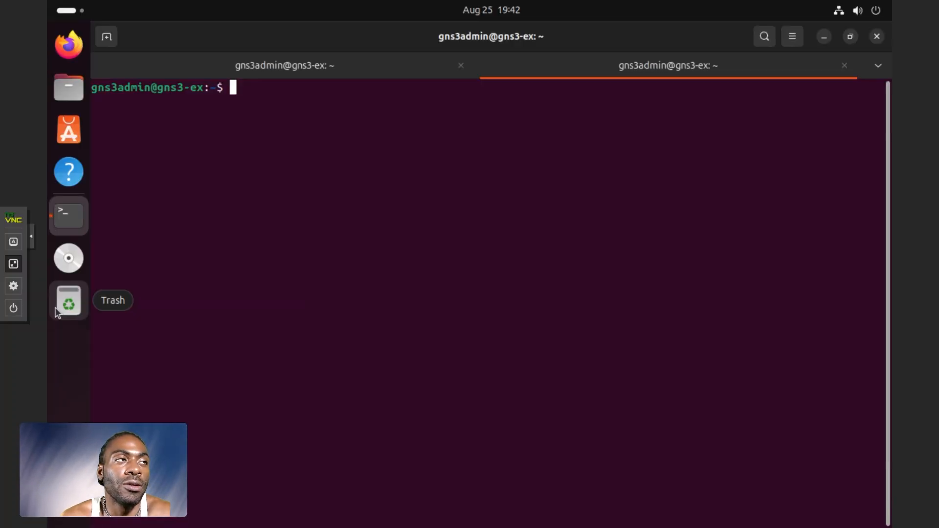
{"action": "type", "text": "gns"}
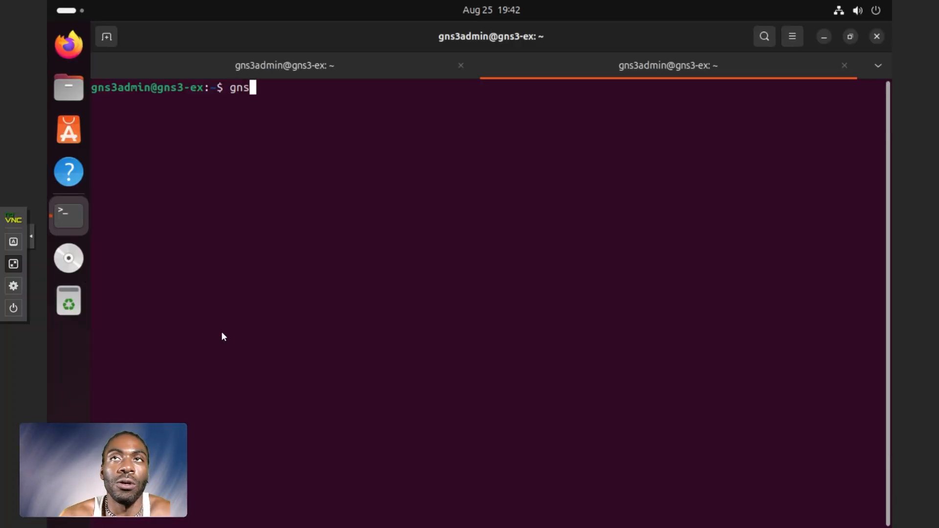
{"action": "type", "text": "3server"}
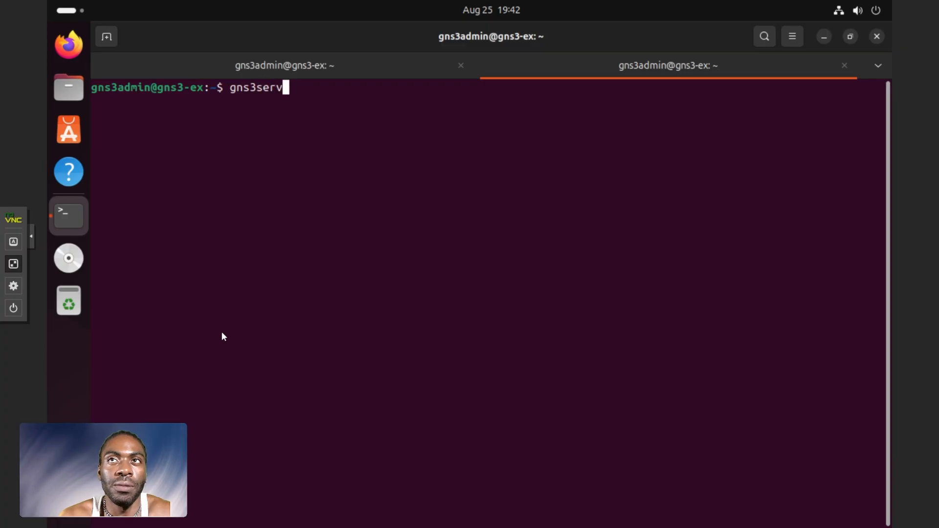
{"action": "key", "text": "Return"}
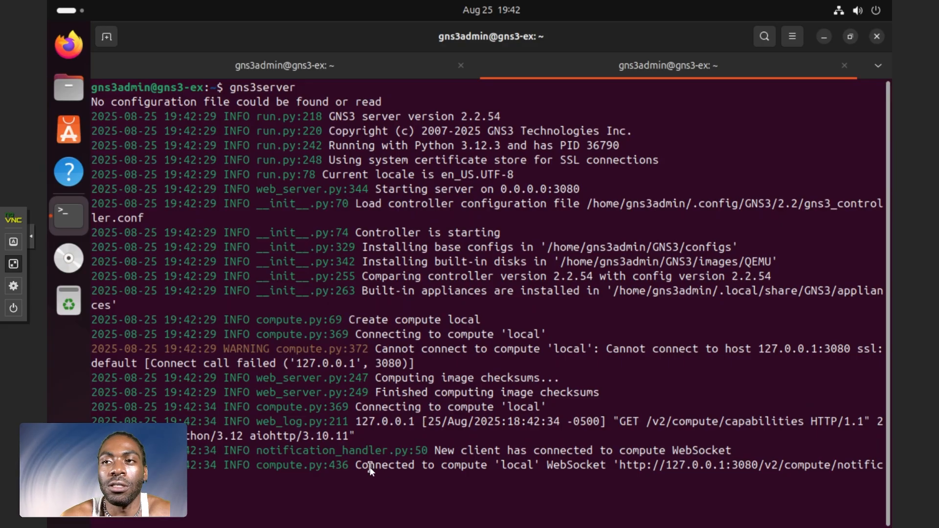
{"action": "left_click_drag", "start_coordinate": [356, 467], "coordinate": [595, 479]}
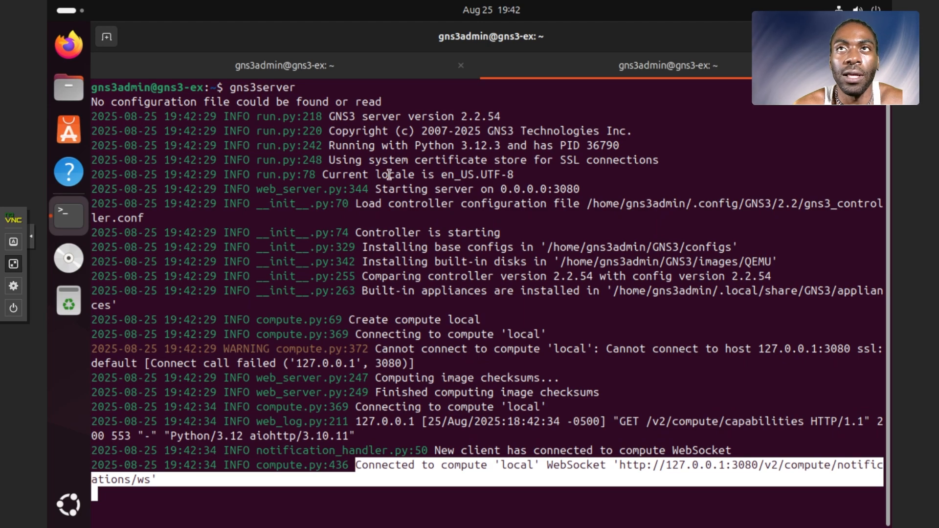
Step: Return to the first terminal tab and launch the GNS3 client with gns3
{"action": "key", "text": "ctrl+Page_Up"}
{"action": "type", "text": "gns3"}
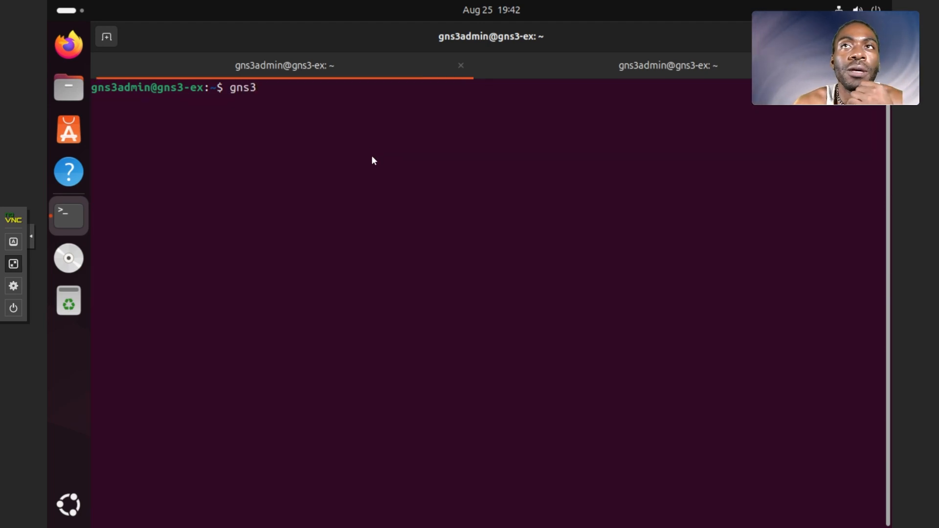
{"action": "key", "text": "Return"}
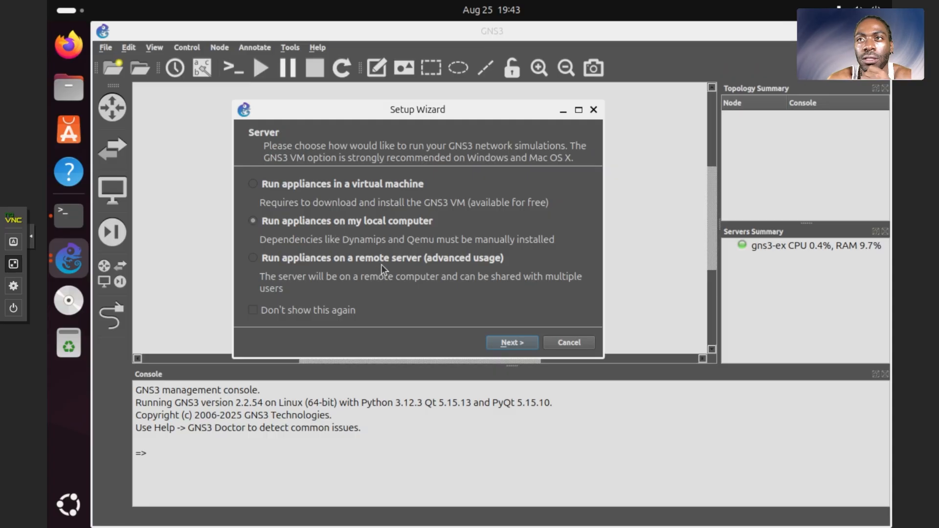
Step: Complete the Setup Wizard to run appliances on the local computer, keeping server path /usr/bin/gns3server, host binding localhost and port 3080 TCP
{"action": "left_click", "coordinate": [507, 342]}
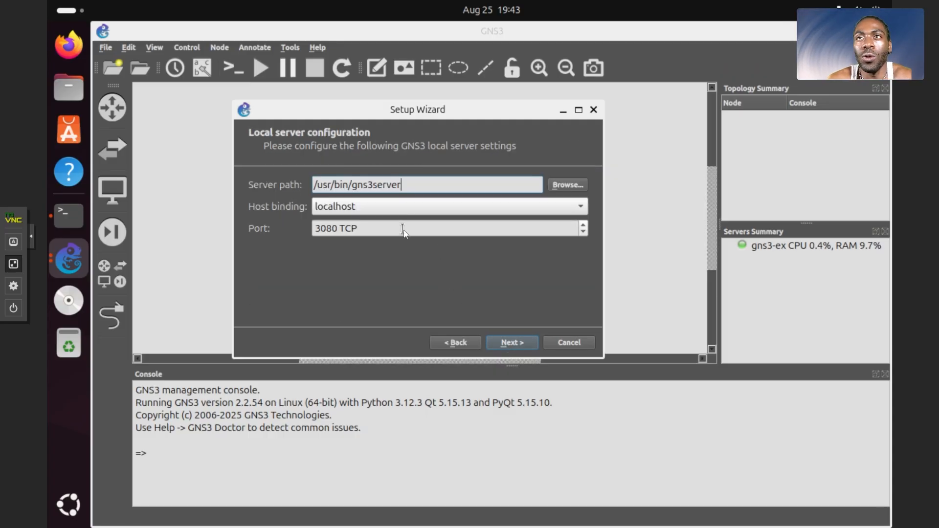
{"action": "left_click", "coordinate": [507, 344]}
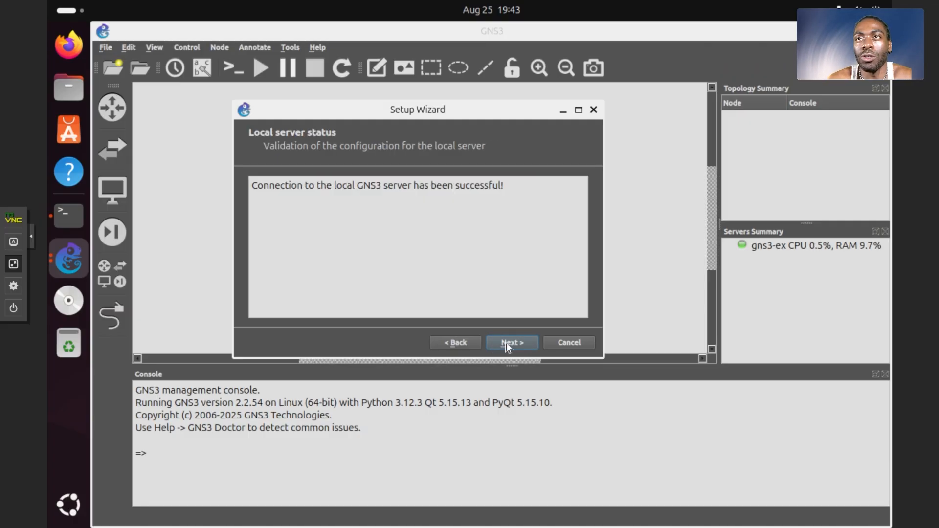
{"action": "left_click", "coordinate": [507, 343]}
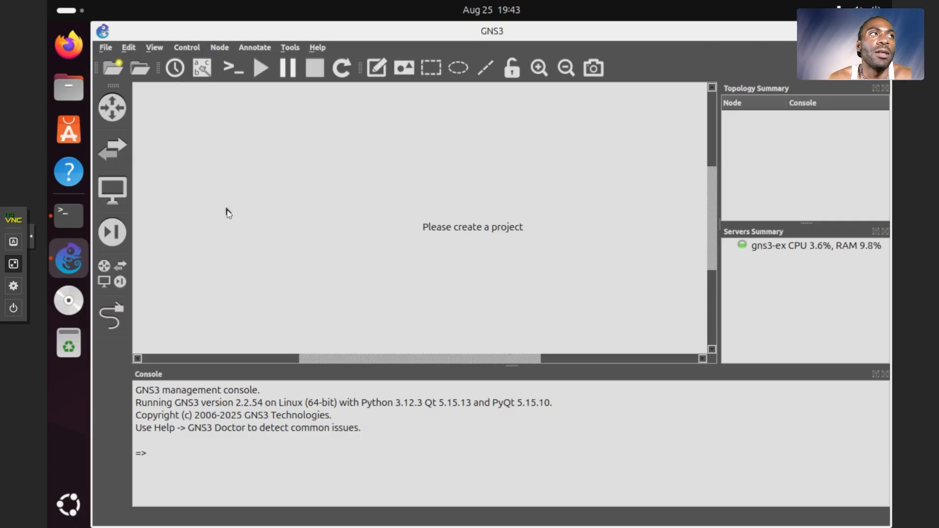
Step: Create a new GNS3 project named test-project-1 in the default projects location
{"action": "left_click", "coordinate": [113, 150]}
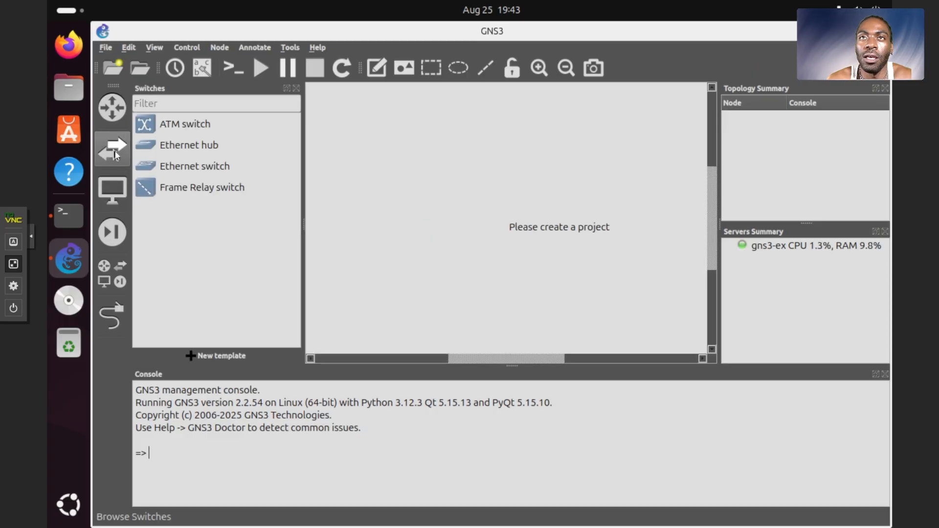
{"action": "left_click", "coordinate": [113, 67]}
{"action": "left_click", "coordinate": [378, 181]}
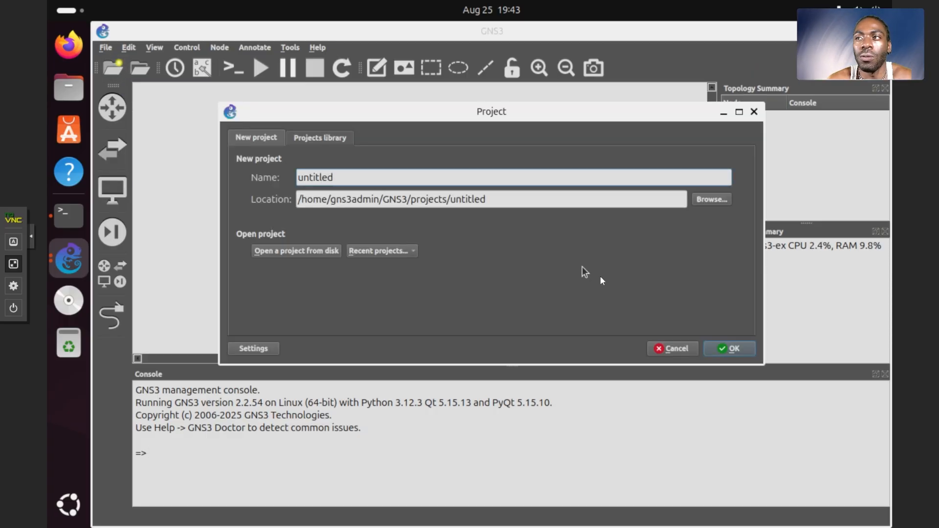
{"action": "key", "text": "ctrl+a"}
{"action": "key", "text": "BackSpace"}
{"action": "type", "text": "test-pro"}
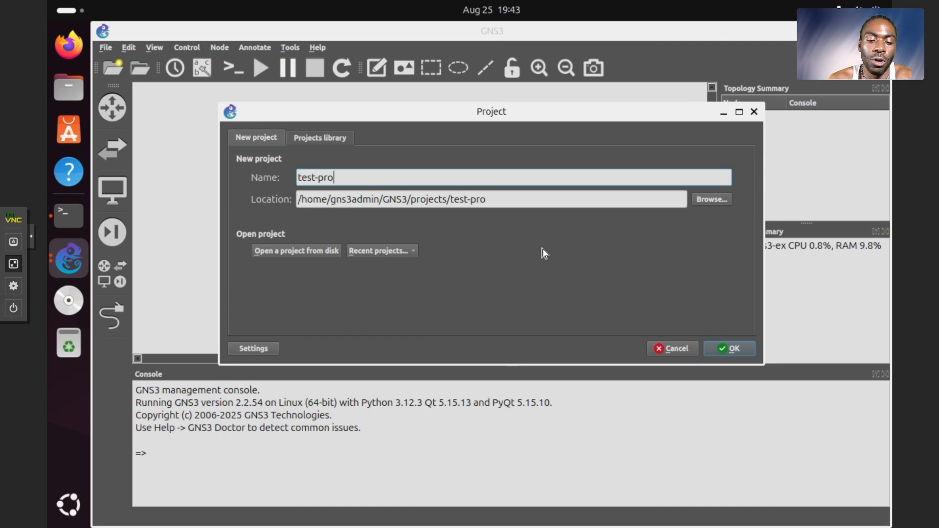
{"action": "type", "text": "ject-1"}
{"action": "left_click", "coordinate": [728, 348]}
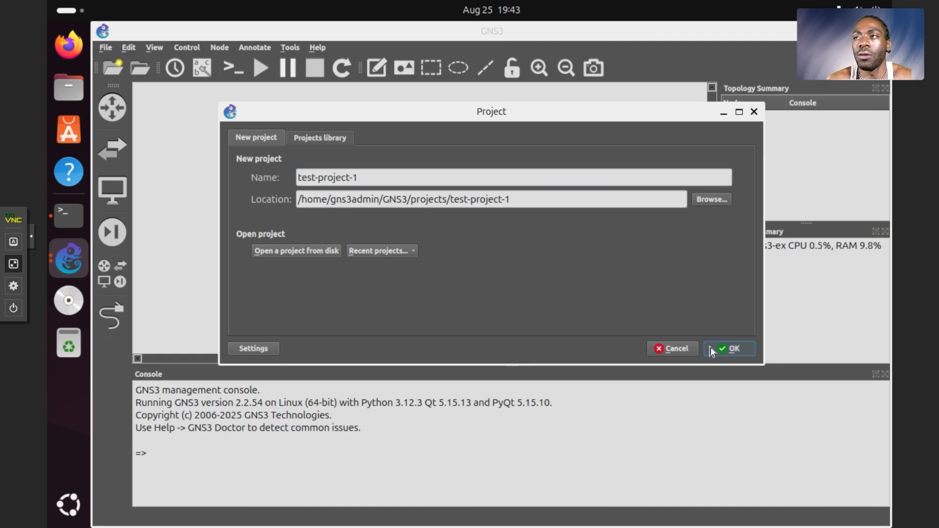
Step: Place two Ethernet switches in the workspace and space them apart side by side
{"action": "left_click", "coordinate": [124, 139]}
{"action": "left_click_drag", "start_coordinate": [177, 167], "coordinate": [475, 204]}
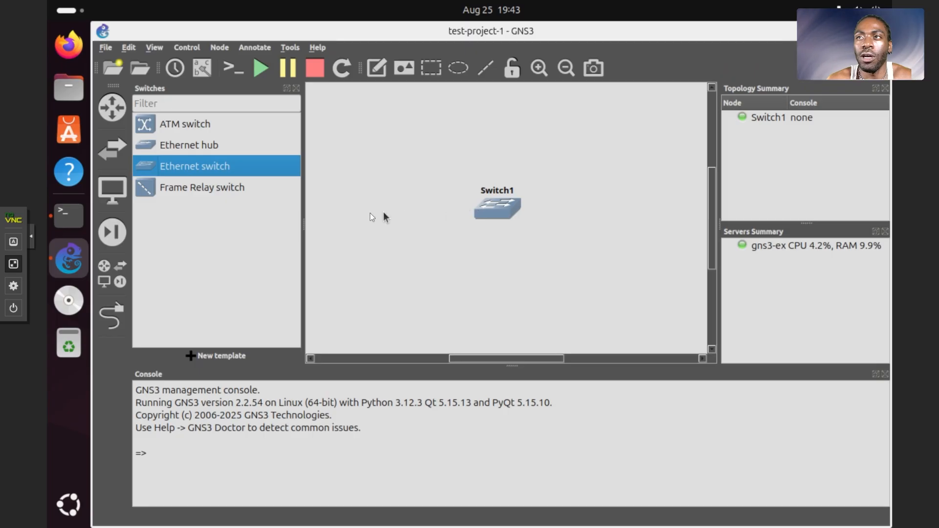
{"action": "left_click_drag", "start_coordinate": [249, 176], "coordinate": [625, 200]}
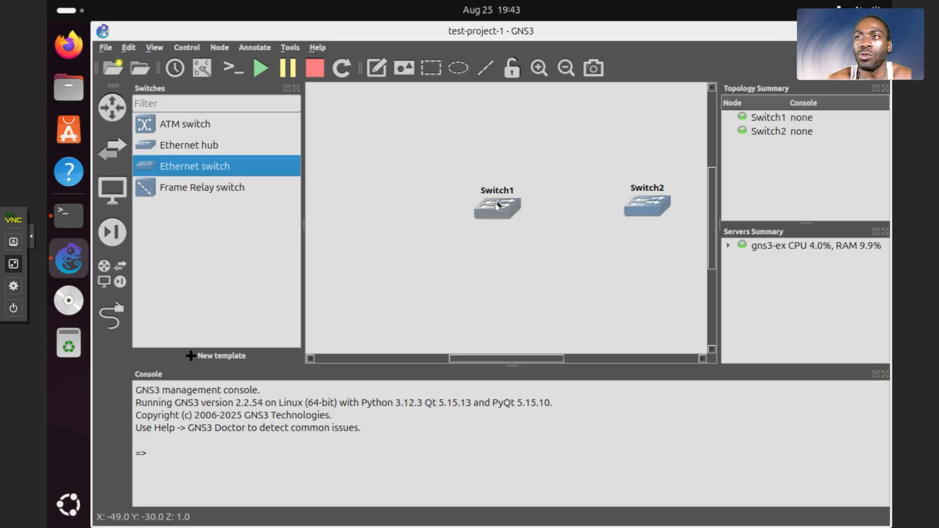
{"action": "left_click_drag", "start_coordinate": [500, 206], "coordinate": [445, 205]}
{"action": "left_click_drag", "start_coordinate": [654, 203], "coordinate": [651, 206]}
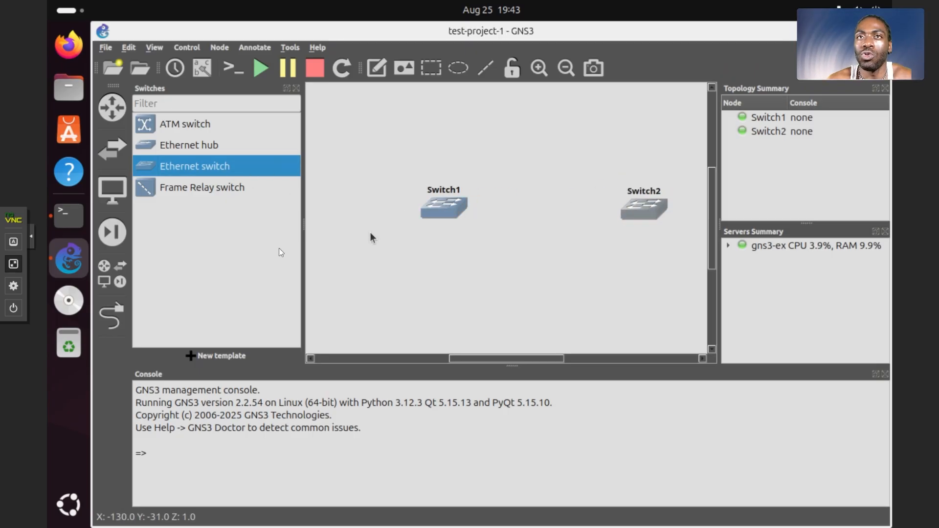
Step: Link Ethernet1 on Switch1 to Ethernet1 on Switch2
{"action": "left_click", "coordinate": [112, 317]}
{"action": "left_click", "coordinate": [455, 211]}
{"action": "left_click", "coordinate": [481, 232]}
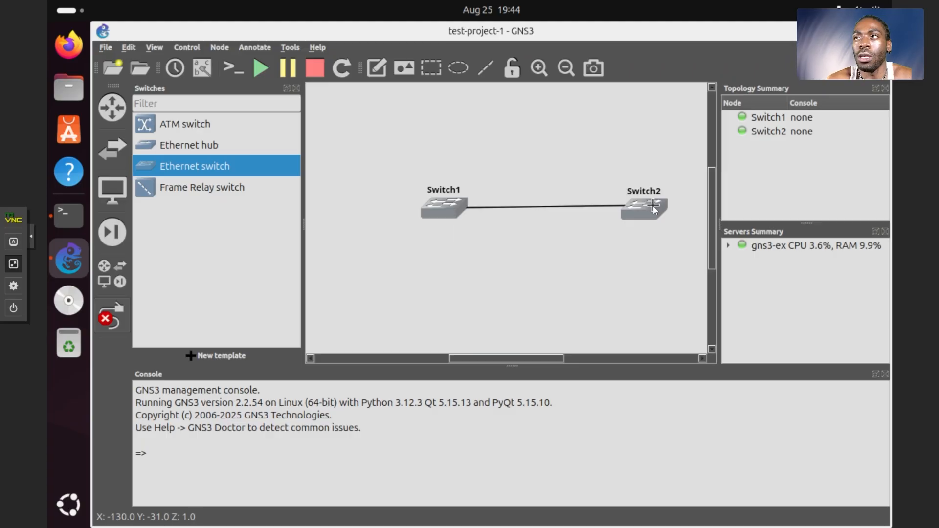
{"action": "left_click", "coordinate": [653, 215]}
{"action": "left_click", "coordinate": [659, 219]}
{"action": "left_click", "coordinate": [445, 210]}
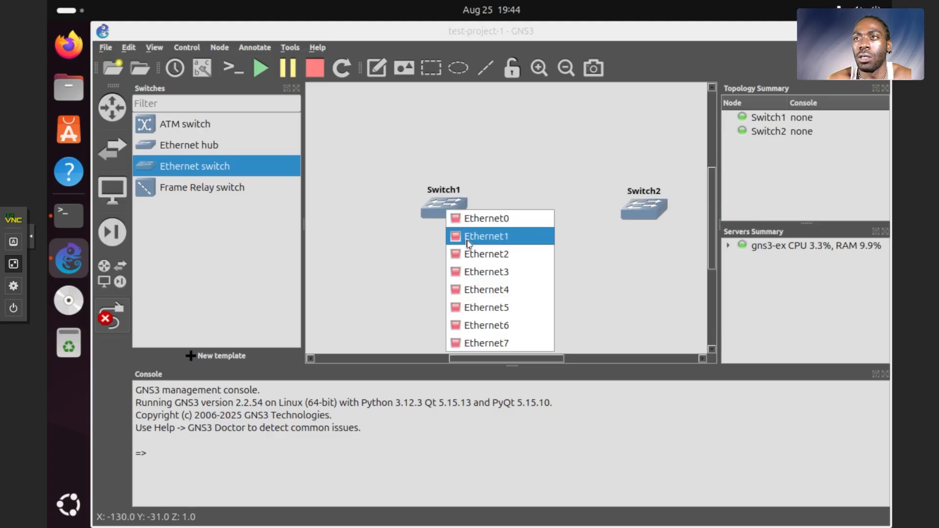
{"action": "left_click", "coordinate": [466, 241]}
{"action": "left_click", "coordinate": [627, 204]}
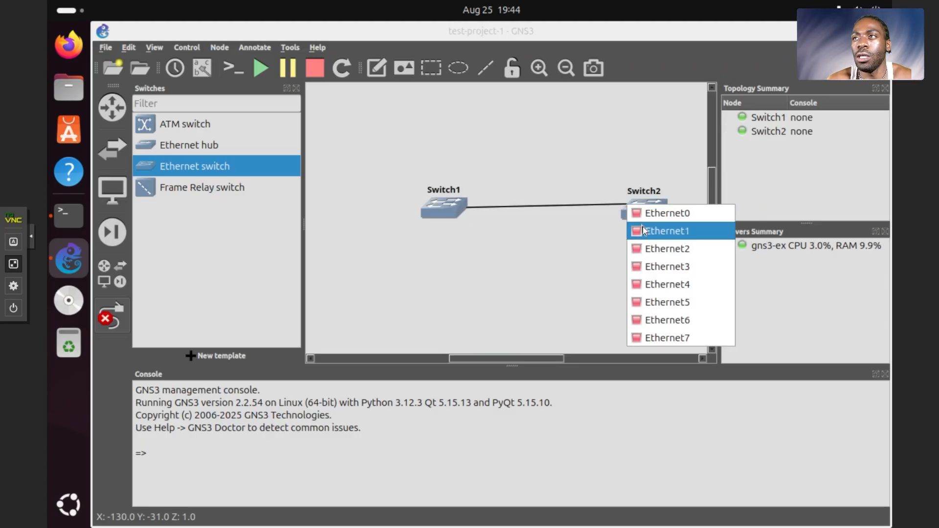
{"action": "left_click", "coordinate": [643, 228]}
Step: Configure Switch2 by selecting port 1, setting the port type to dot1q, and applying the properties
{"action": "right_click", "coordinate": [632, 208]}
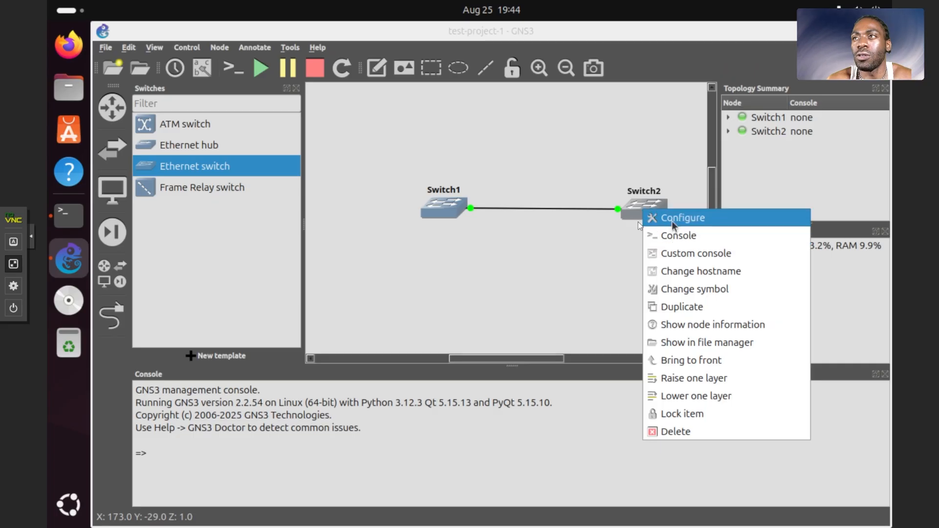
{"action": "left_click", "coordinate": [641, 217]}
{"action": "left_click", "coordinate": [544, 267]}
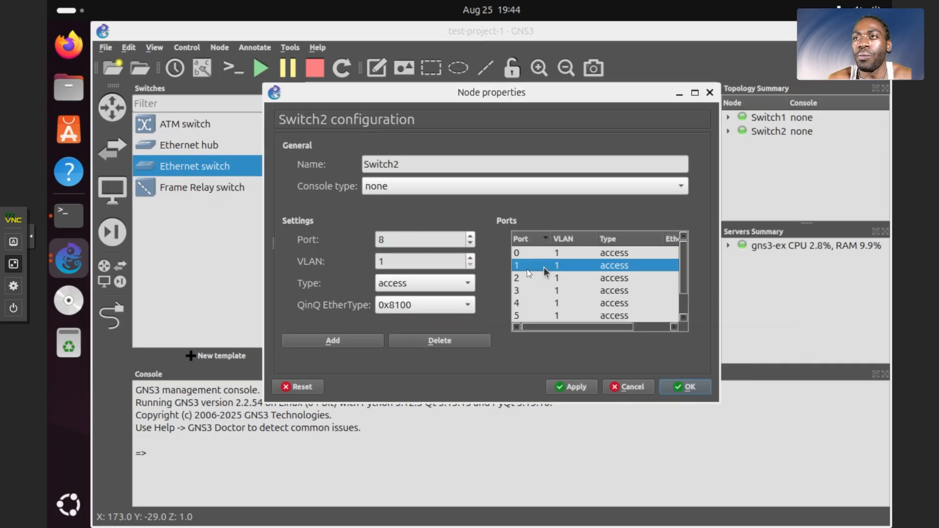
{"action": "left_click", "coordinate": [463, 279]}
{"action": "left_click", "coordinate": [442, 303]}
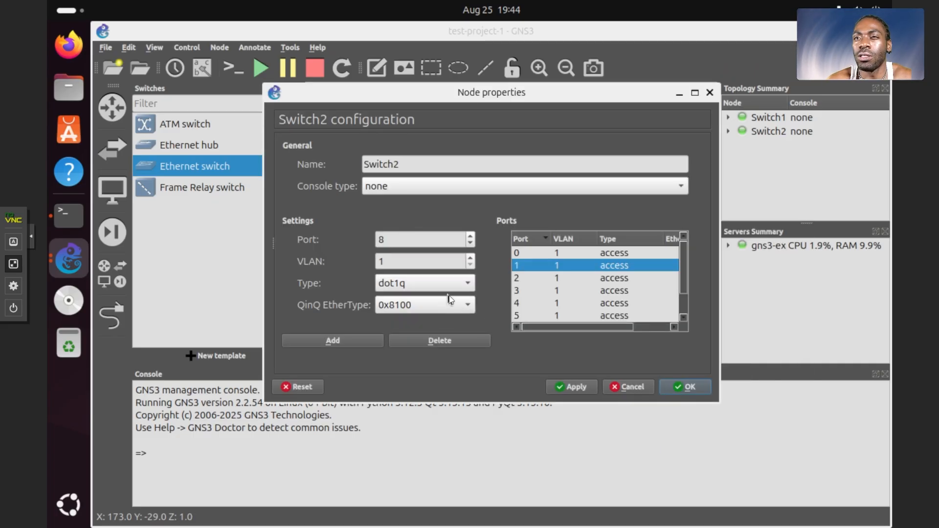
{"action": "left_click", "coordinate": [578, 388]}
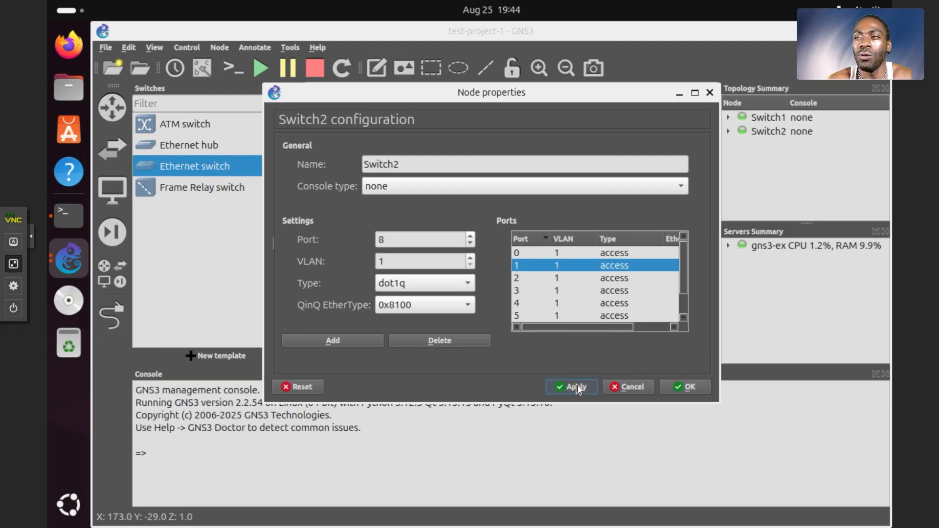
{"action": "left_click", "coordinate": [678, 388]}
Step: Set the port type to dot1q in Switch1's node properties and accept the configuration
{"action": "right_click", "coordinate": [450, 205]}
{"action": "left_click", "coordinate": [456, 215]}
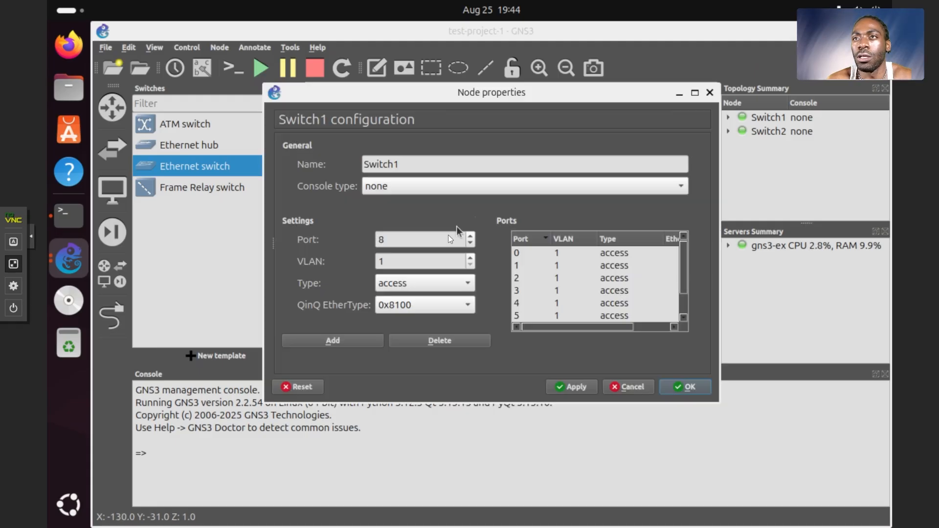
{"action": "left_click", "coordinate": [460, 283]}
{"action": "left_click", "coordinate": [438, 304]}
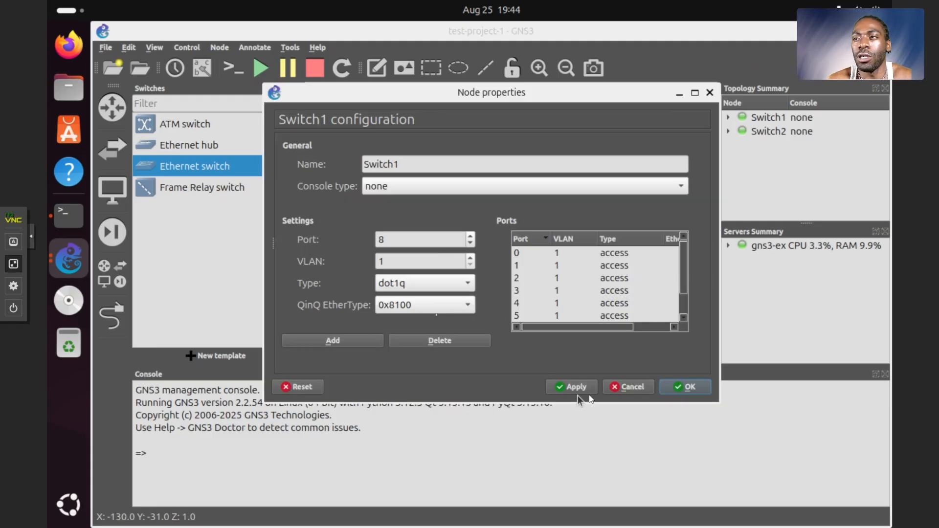
{"action": "left_click", "coordinate": [671, 389]}
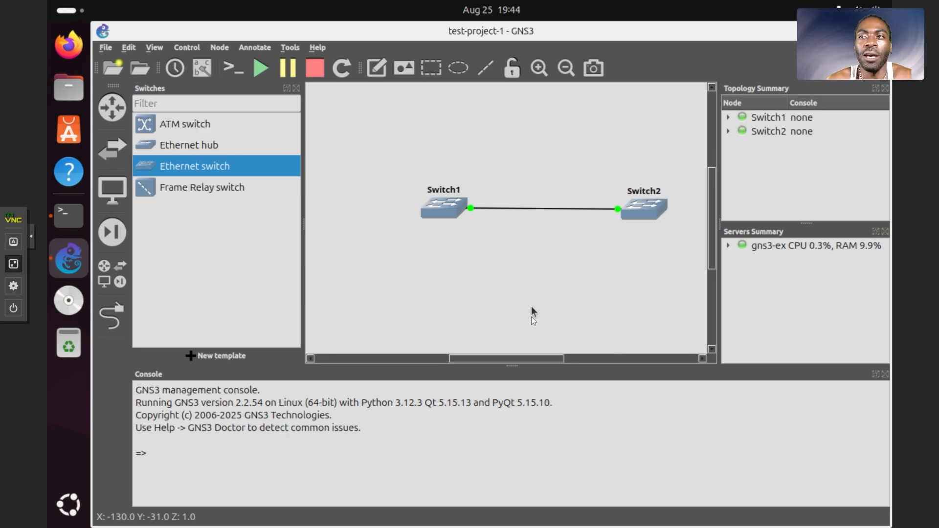
Step: Place a VPCS below each switch, link each one to its switch, and move PC1's label beside its icon
{"action": "left_click_drag", "start_coordinate": [513, 359], "coordinate": [529, 361]}
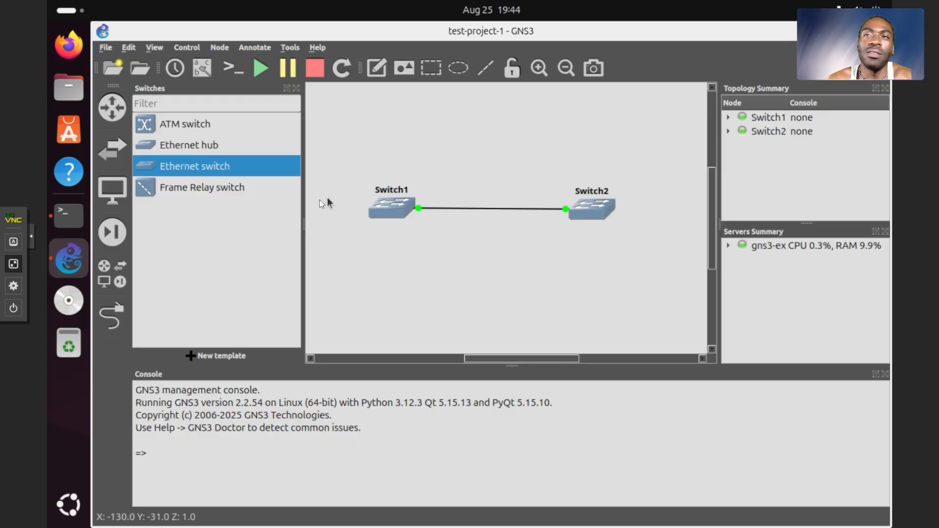
{"action": "left_click", "coordinate": [113, 190]}
{"action": "left_click_drag", "start_coordinate": [161, 177], "coordinate": [370, 275]}
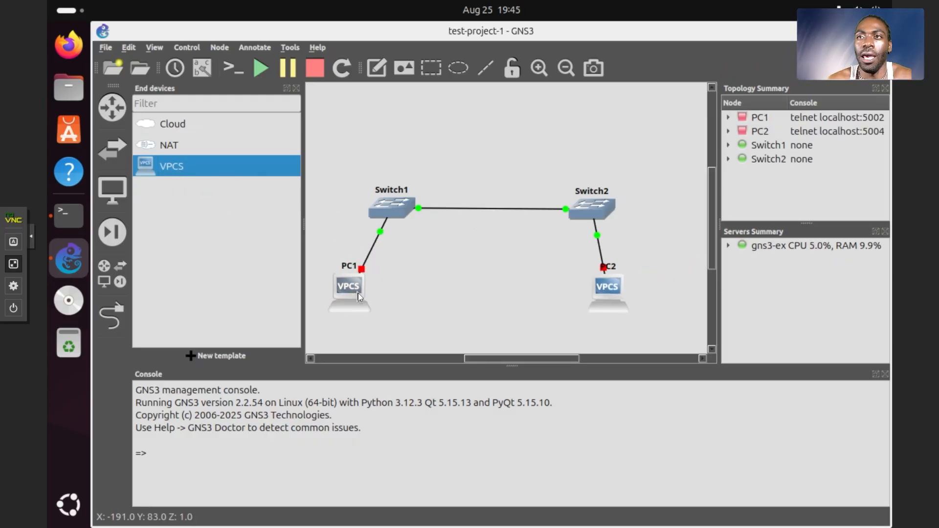
{"action": "left_click_drag", "start_coordinate": [615, 304], "coordinate": [618, 316]}
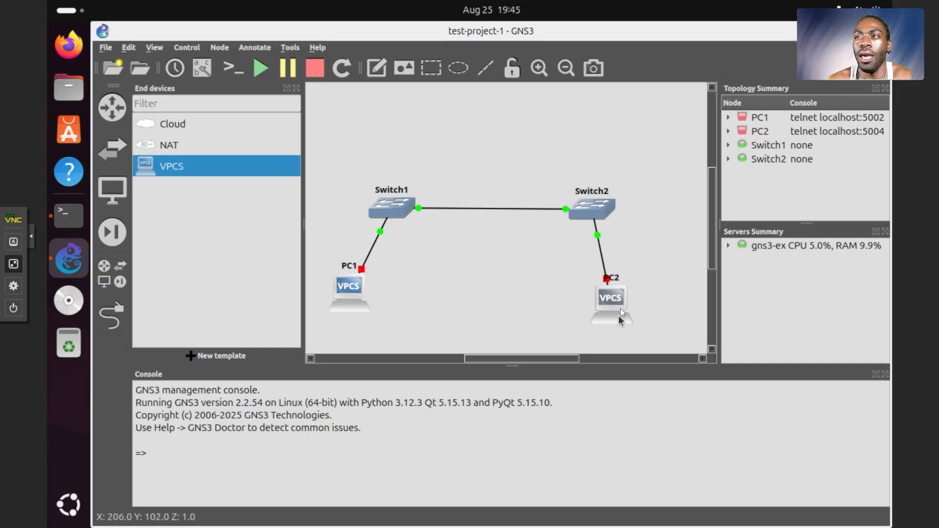
{"action": "left_click_drag", "start_coordinate": [350, 266], "coordinate": [319, 287]}
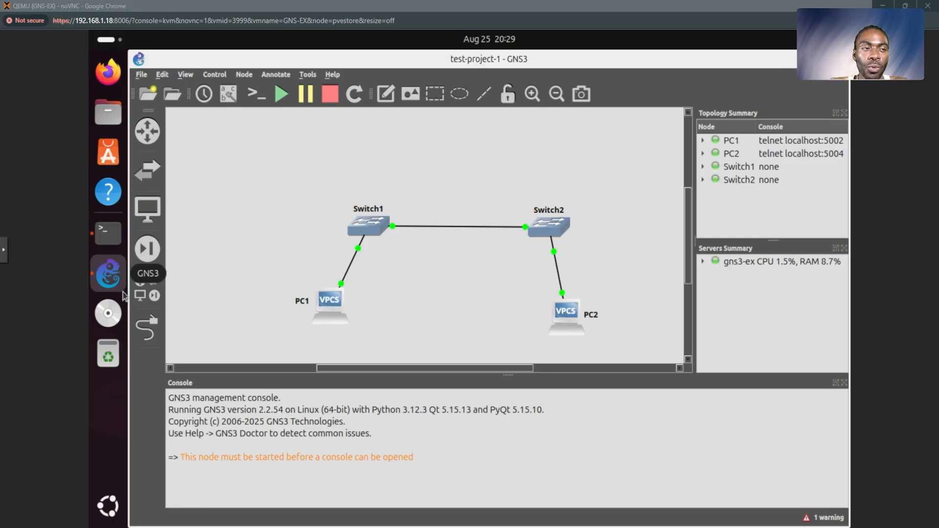
Step: Open console sessions for the PC1 and PC2 nodes
{"action": "left_click", "coordinate": [298, 262]}
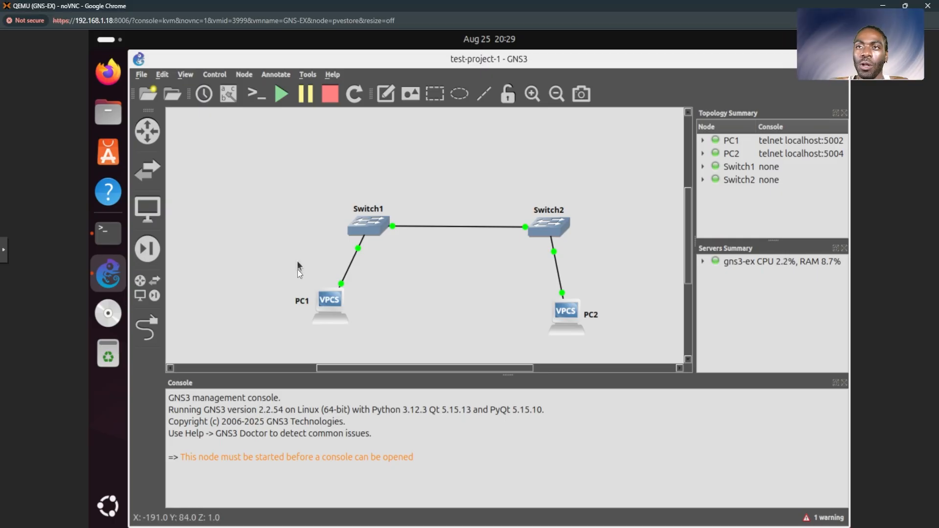
{"action": "right_click", "coordinate": [335, 304]}
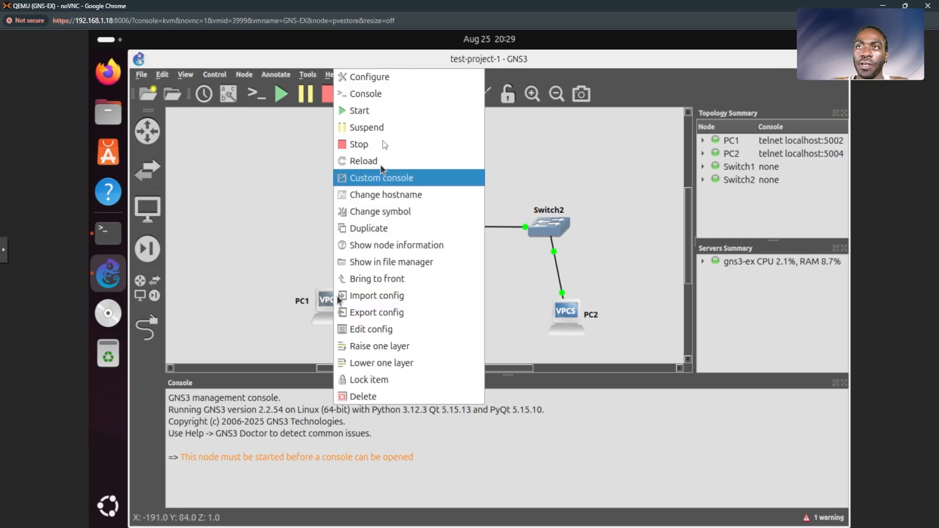
{"action": "left_click", "coordinate": [384, 93]}
{"action": "right_click", "coordinate": [580, 336]}
{"action": "left_click", "coordinate": [589, 111]}
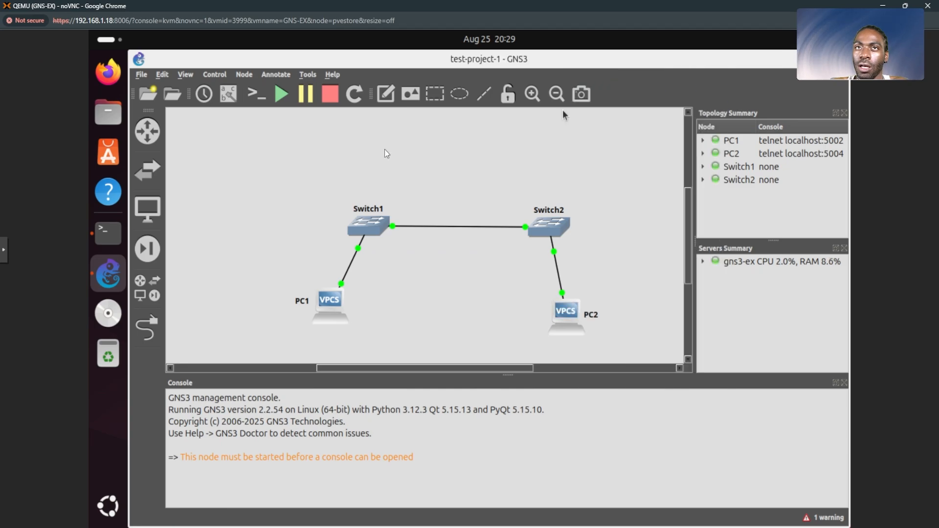
Step: Examine the PC1 and PC2 console tabs in the terminal window and compare them with the nodes in the topology
{"action": "left_click", "coordinate": [116, 236]}
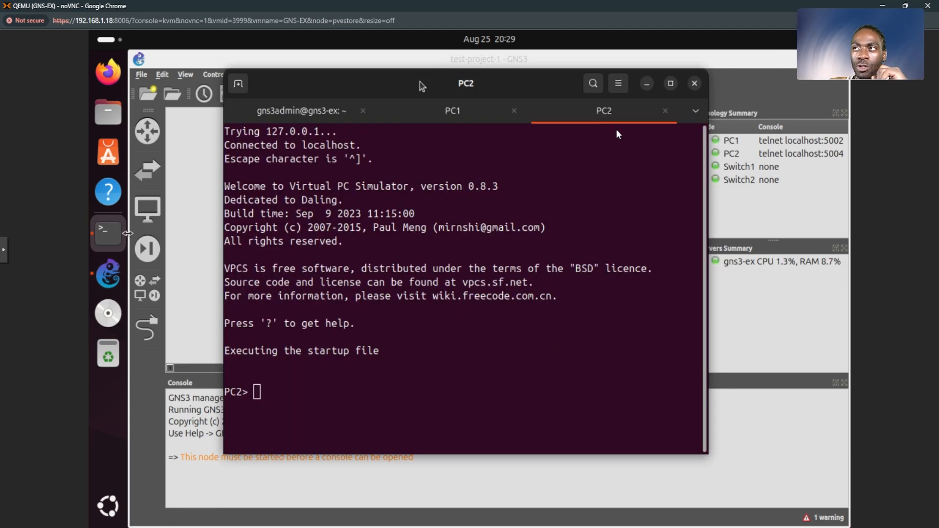
{"action": "left_click_drag", "start_coordinate": [420, 83], "coordinate": [613, 131]}
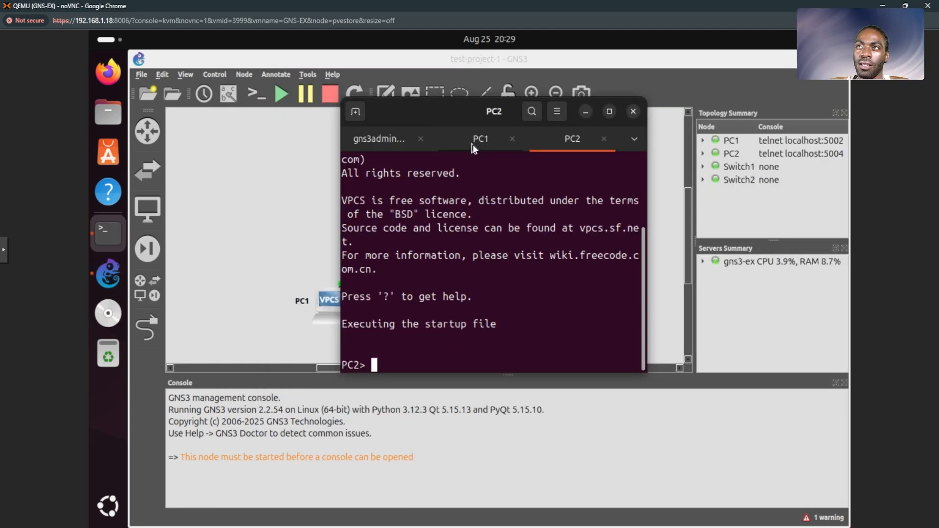
{"action": "left_click", "coordinate": [473, 144]}
{"action": "left_click", "coordinate": [546, 143]}
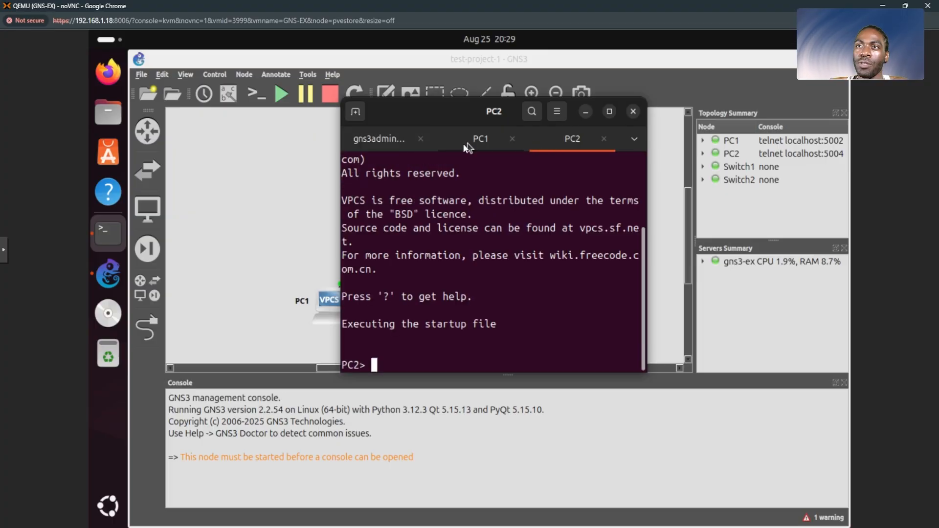
{"action": "left_click", "coordinate": [280, 204]}
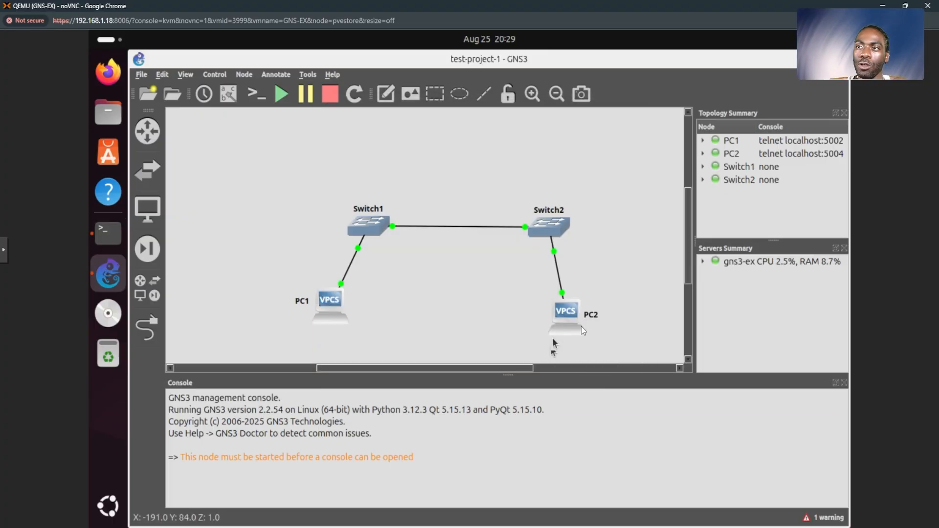
{"action": "mouse_move", "coordinate": [572, 318]}
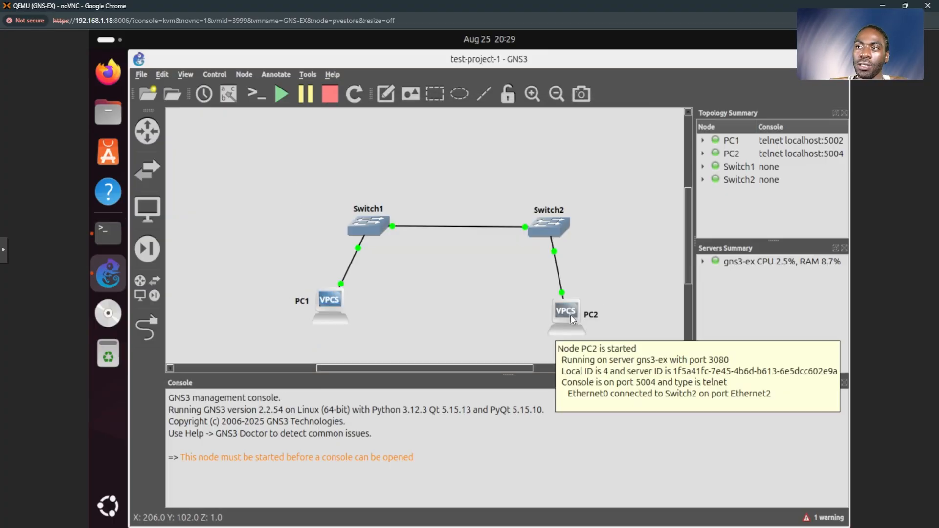
{"action": "left_click", "coordinate": [105, 234]}
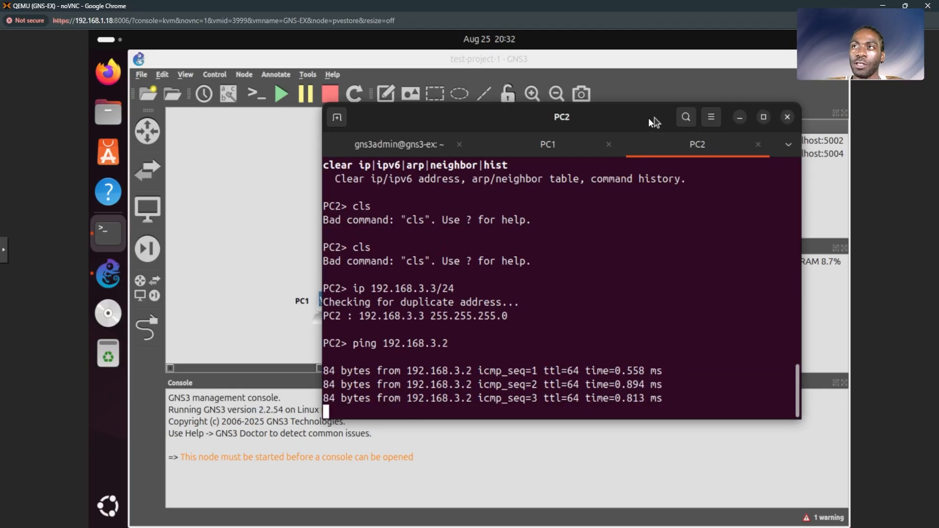
{"action": "mouse_move", "coordinate": [654, 122]}
{"action": "left_mouse_down"}
{"action": "mouse_move", "coordinate": [628, 124]}
{"action": "mouse_move", "coordinate": [497, 195]}
{"action": "mouse_move", "coordinate": [647, 130]}
{"action": "left_mouse_up"}
Step: Return to the topology and delete the link between Switch1 and Switch2
{"action": "left_click", "coordinate": [318, 234]}
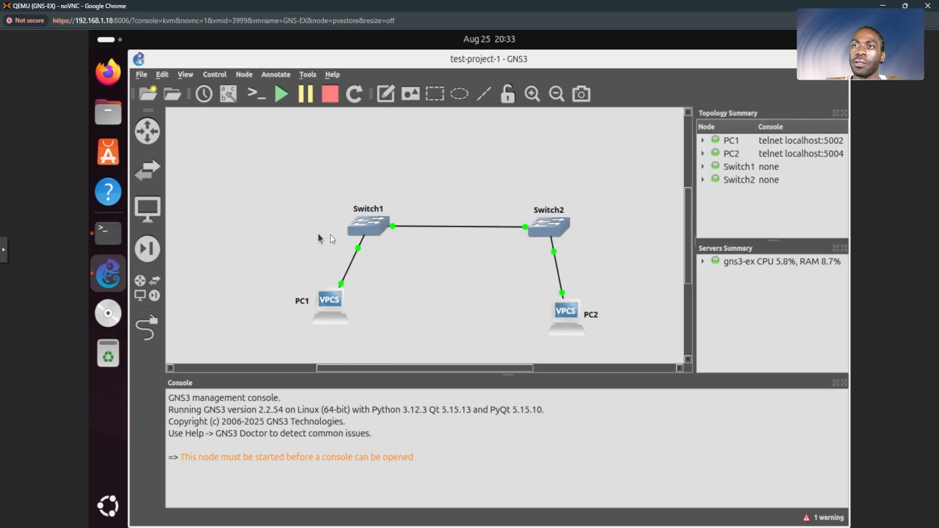
{"action": "right_click", "coordinate": [441, 226]}
{"action": "left_click", "coordinate": [467, 302]}
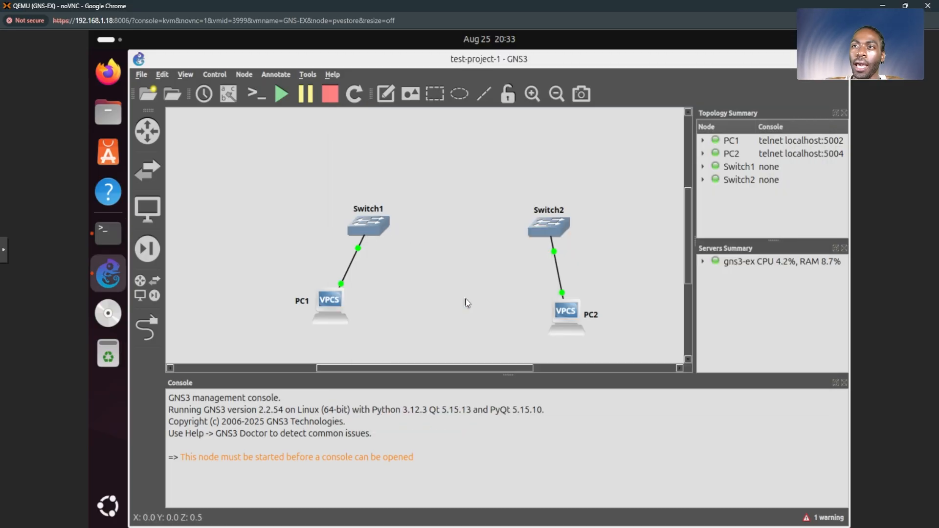
Step: Rerun ping 192.168.3.2 from the PC2 console to test connectivity, and return to the topology
{"action": "left_click", "coordinate": [109, 237]}
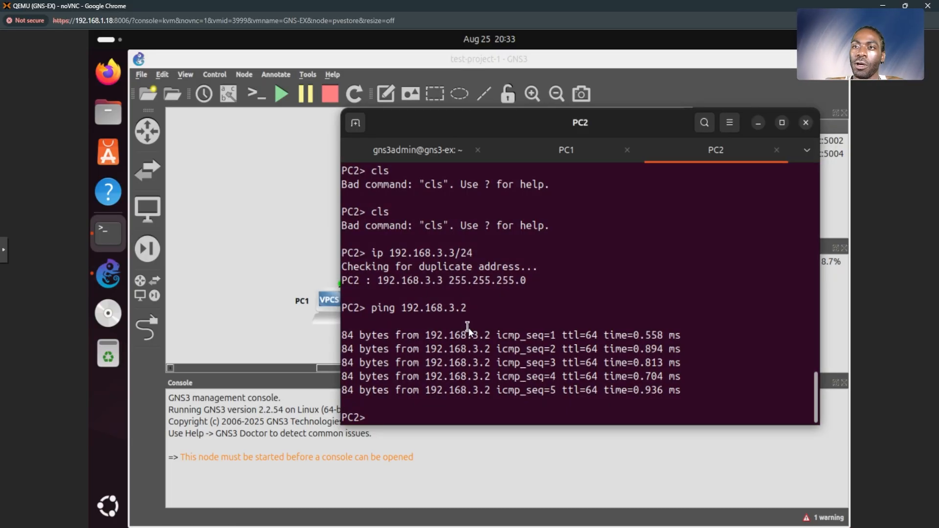
{"action": "left_click_drag", "start_coordinate": [341, 360], "coordinate": [317, 351]}
{"action": "key", "text": "Up"}
{"action": "key", "text": "Return"}
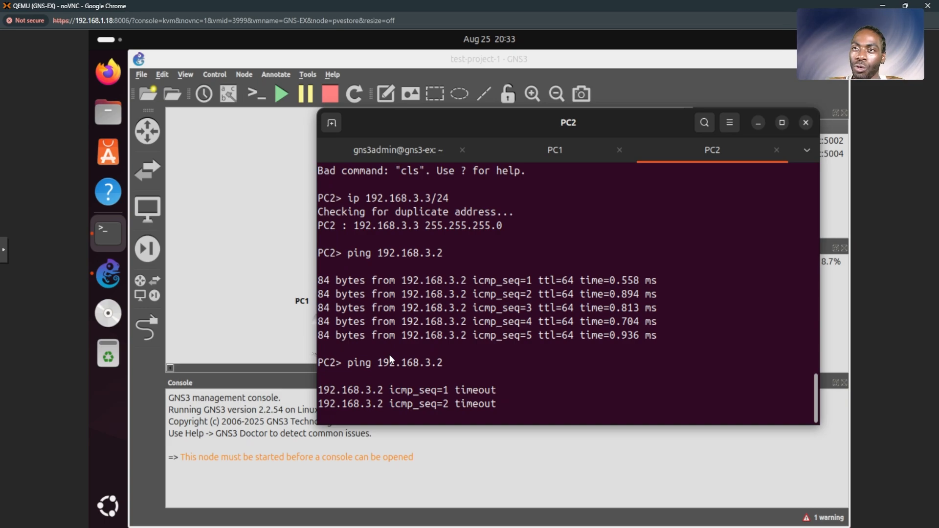
{"action": "left_click", "coordinate": [254, 297]}
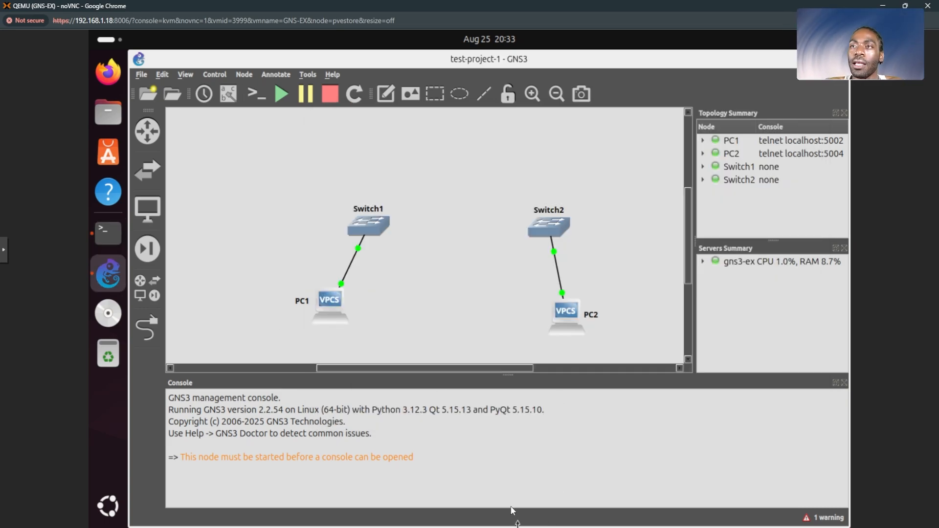
{"action": "left_click", "coordinate": [519, 492]}
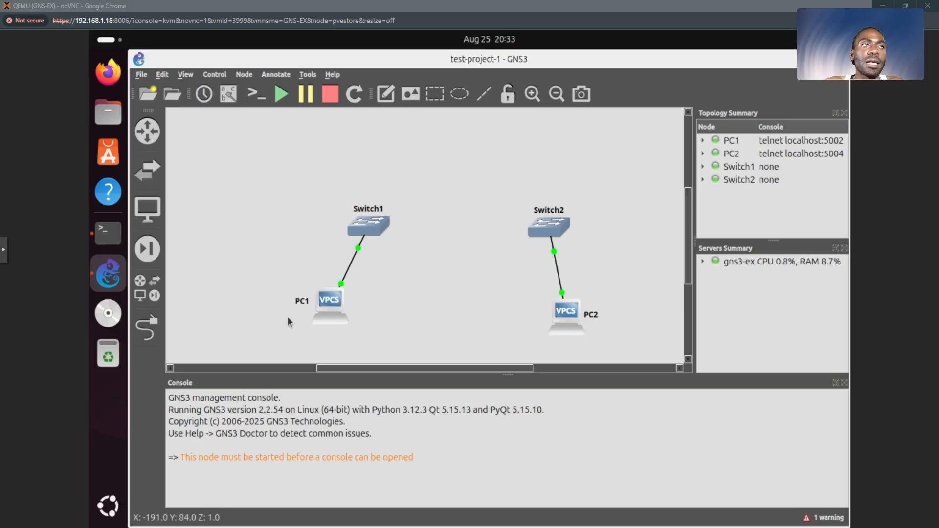